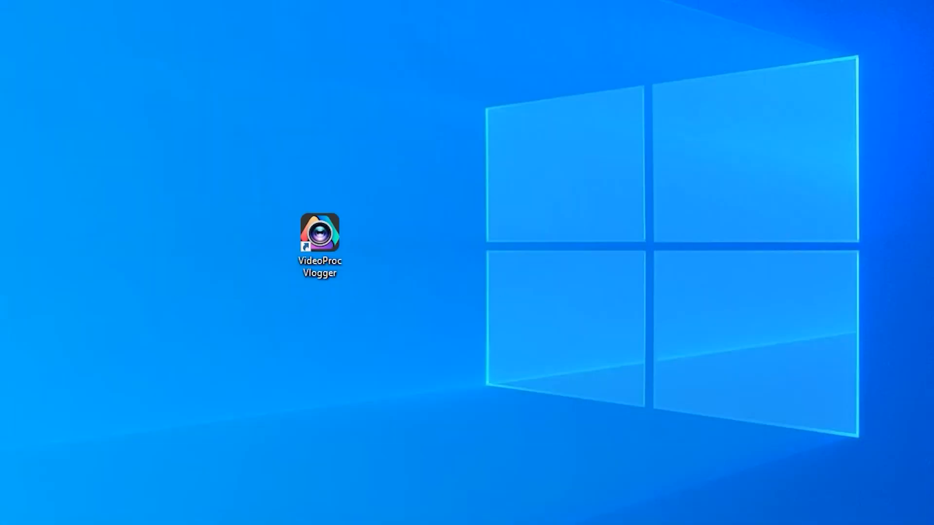
# Launch VideoProc Vlogger and create a new project named "text effect" at 1920 x 1080 and 30 FPS
pyautogui.doubleClick(339, 238)
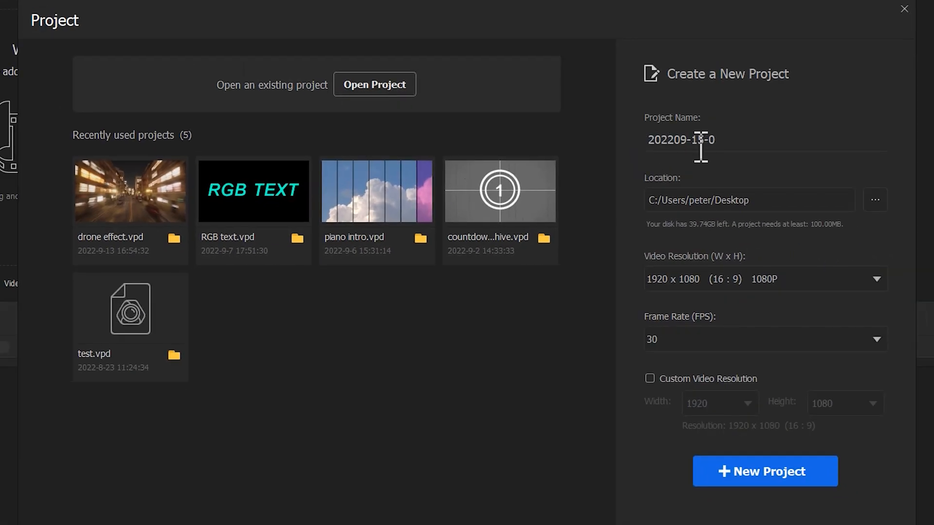
pyautogui.doubleClick(729, 141)
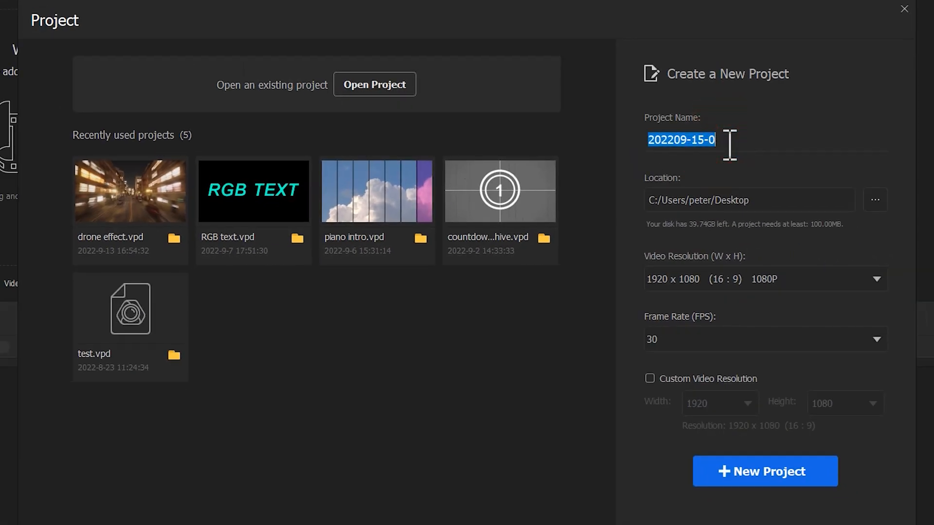
pyautogui.write('text effect')
pyautogui.click(763, 466)
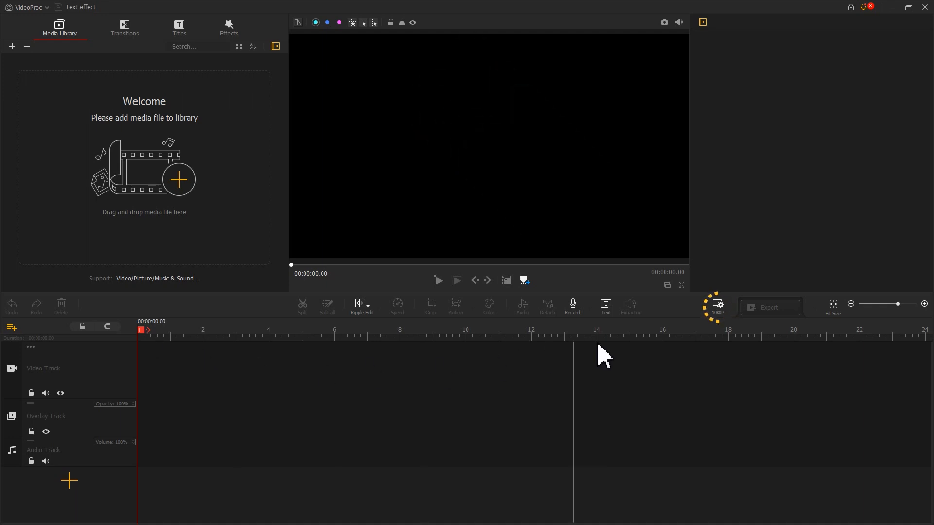
# Change the project resolution to the TikTok preset, 720 x 1280 (9:16)
pyautogui.click(717, 306)
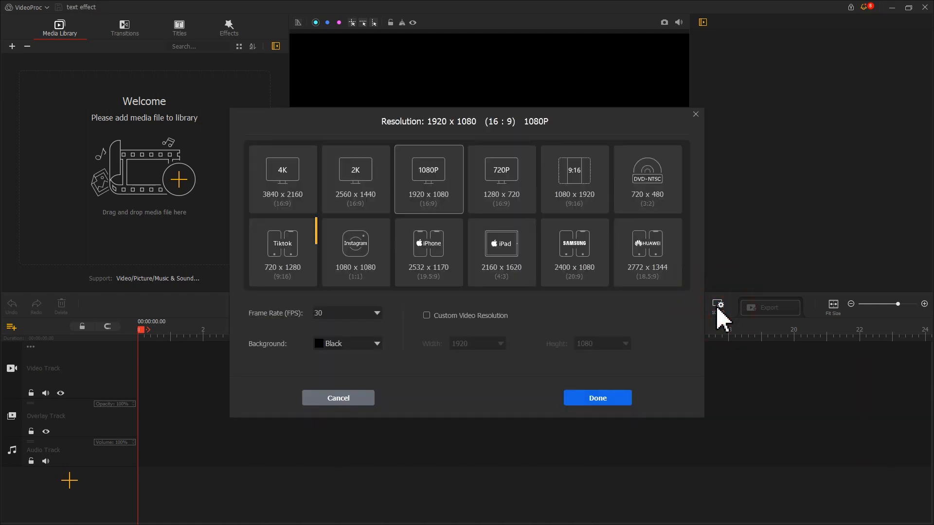
pyautogui.click(288, 262)
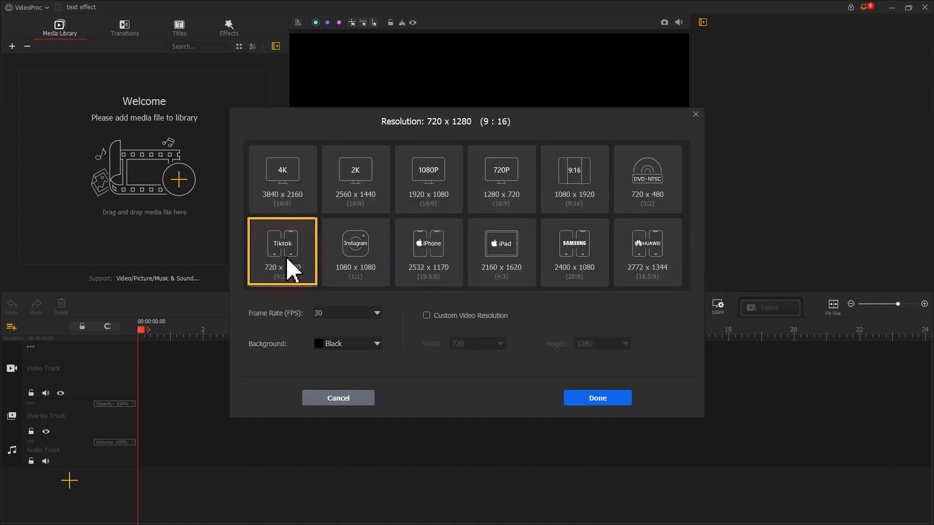
pyautogui.click(598, 398)
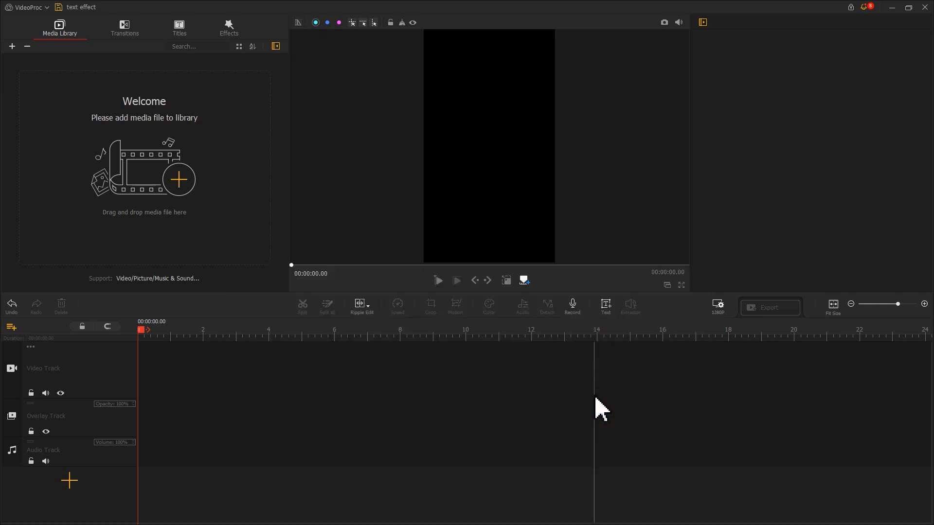
# Add a text clip at the start of the timeline and replace its placeholder wording with "3"
pyautogui.click(606, 306)
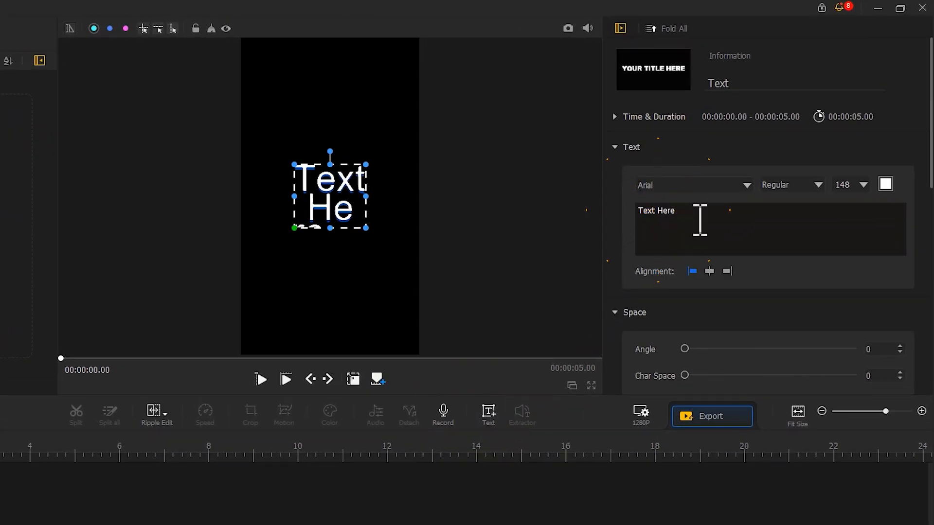
pyautogui.moveTo(699, 220); pyautogui.dragTo(636, 210)
pyautogui.write('3')
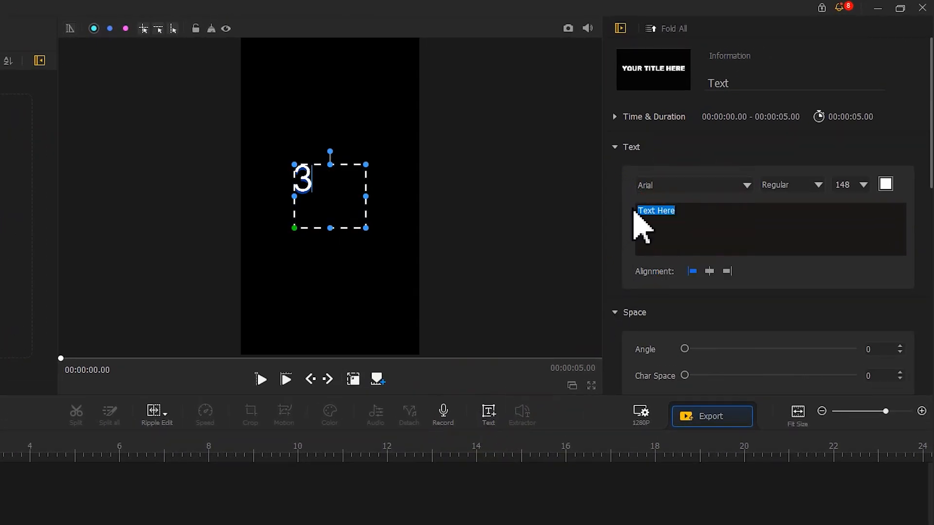
# Format the "3" text in the Impact font at size 300
pyautogui.click(686, 186)
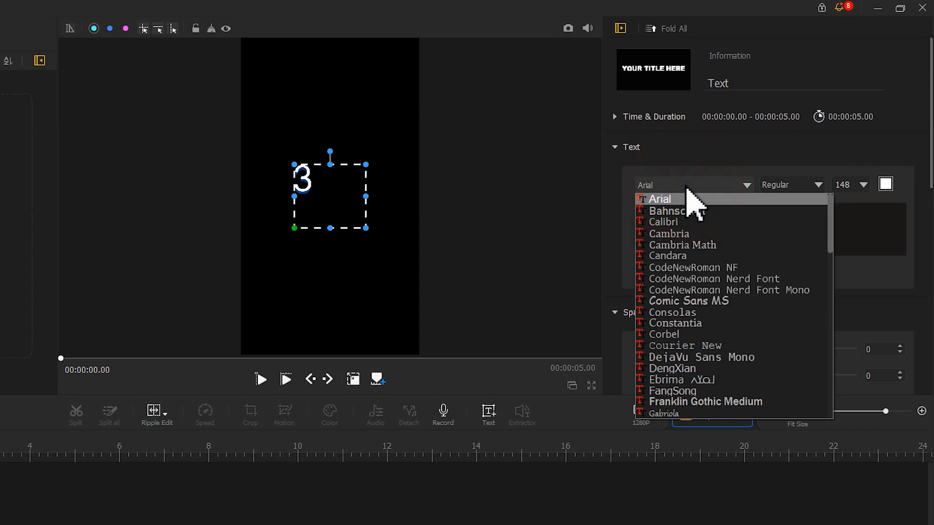
pyautogui.scroll(-7, 730, 343)
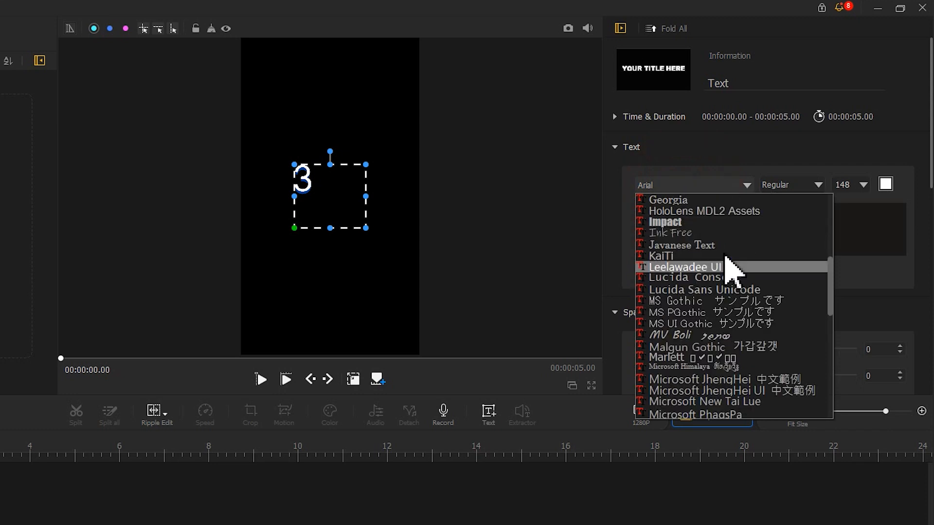
pyautogui.click(721, 222)
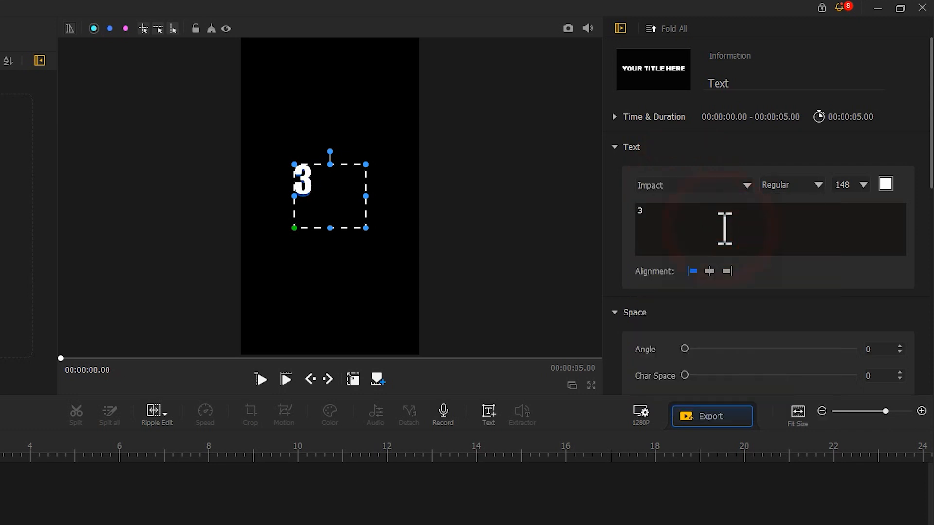
pyautogui.doubleClick(855, 185)
pyautogui.write('300')
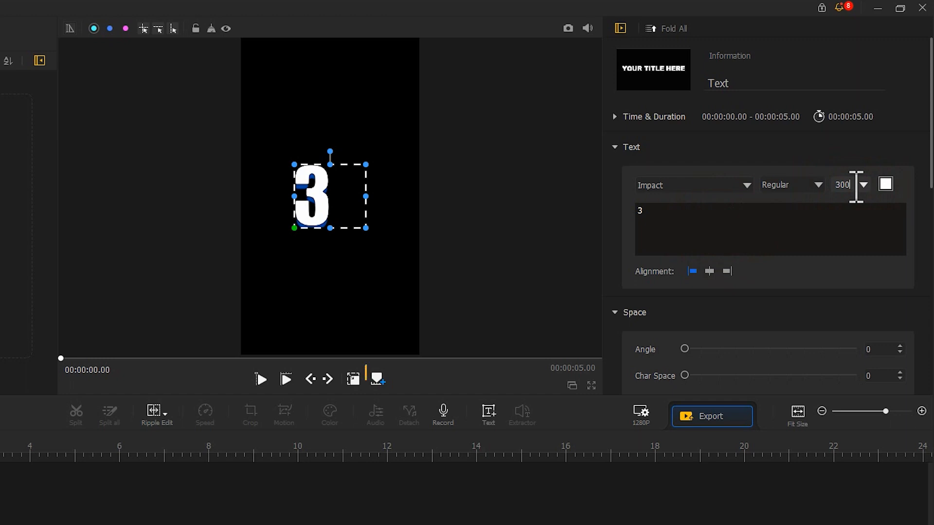
# Move the "3" to the horizontal middle of the frame, extend its text box slightly downward and hide the box handles
pyautogui.moveTo(309, 193); pyautogui.dragTo(327, 188)
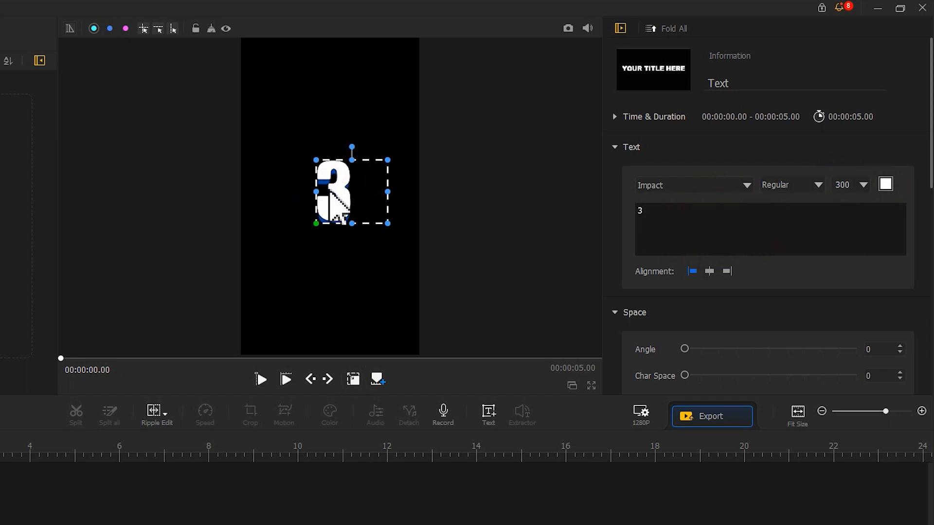
pyautogui.moveTo(352, 224); pyautogui.dragTo(353, 238)
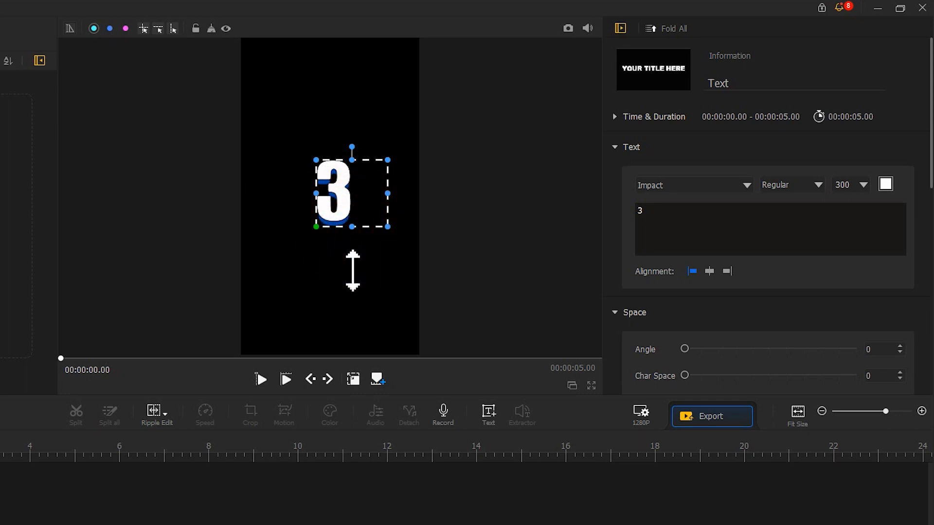
pyautogui.click(355, 380)
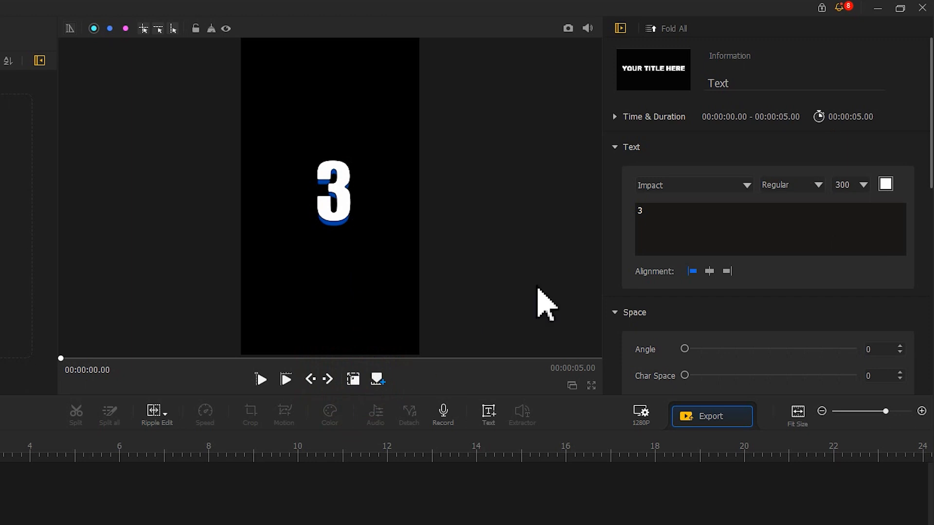
# Set the text shadow offset of the "3" to 0 and save a snapshot of the frame
pyautogui.moveTo(930, 124); pyautogui.dragTo(914, 364)
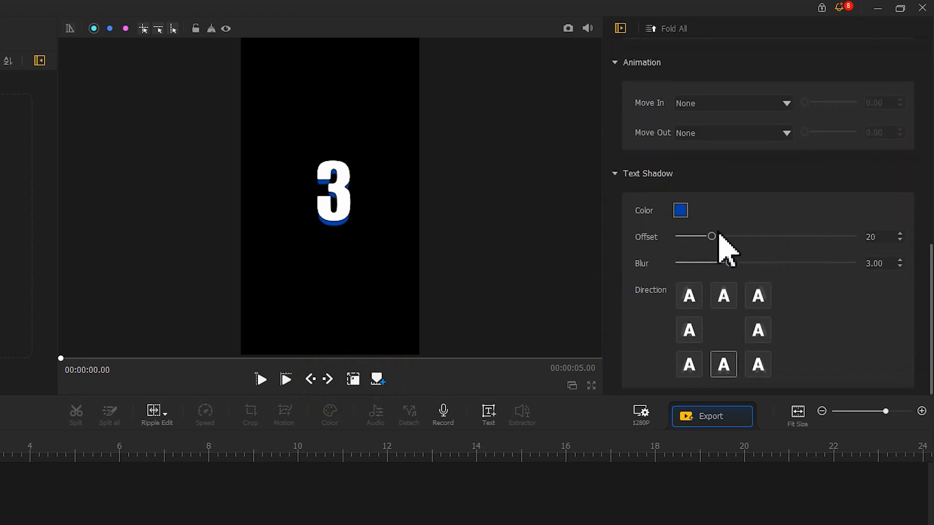
pyautogui.moveTo(710, 236); pyautogui.dragTo(671, 238)
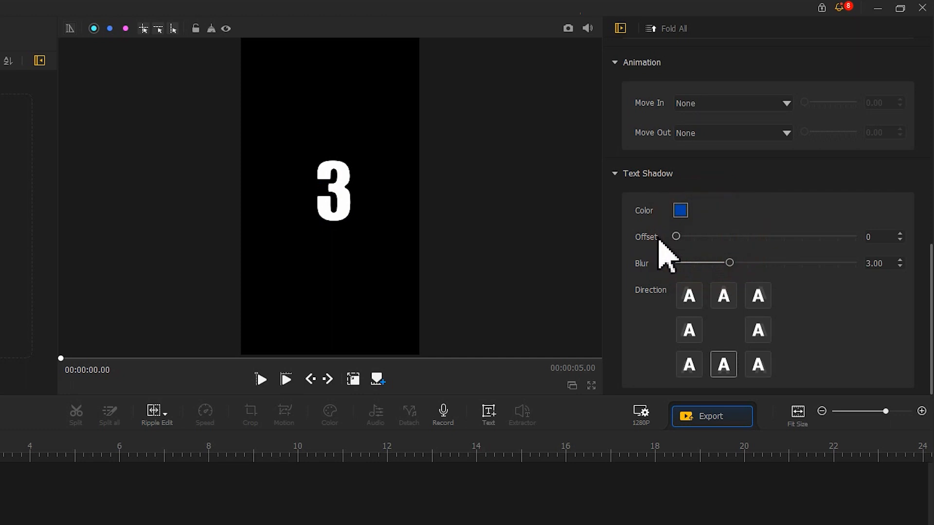
pyautogui.click(567, 28)
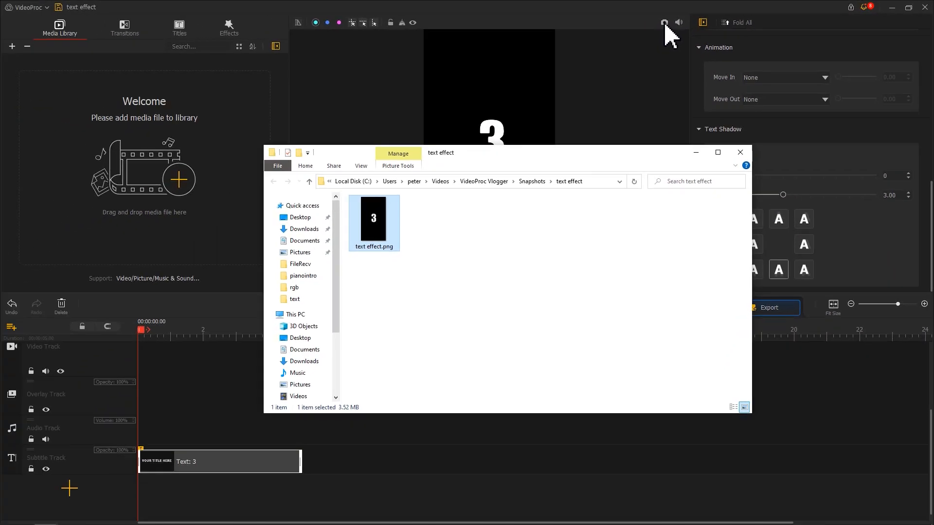
pyautogui.click(575, 5)
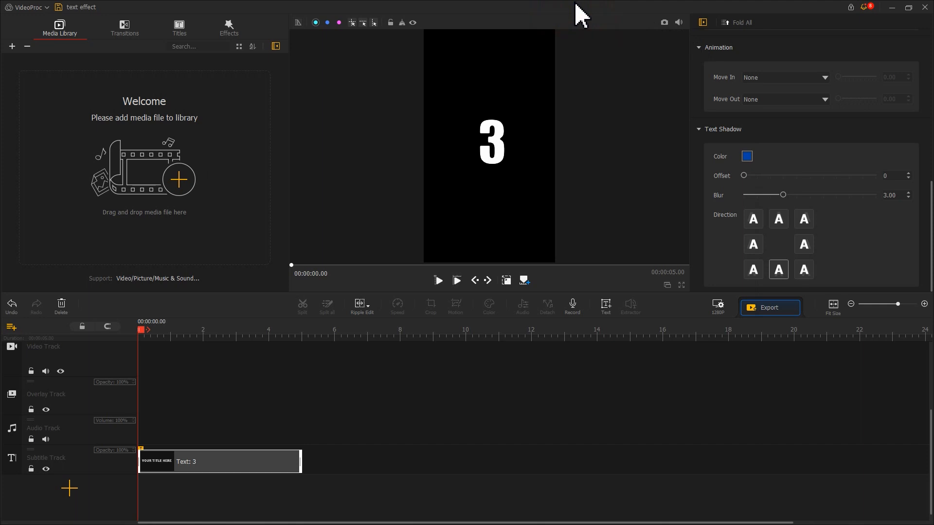
# Add a second subtitle track below the first and place a new text clip on it at the timeline start
pyautogui.click(76, 467)
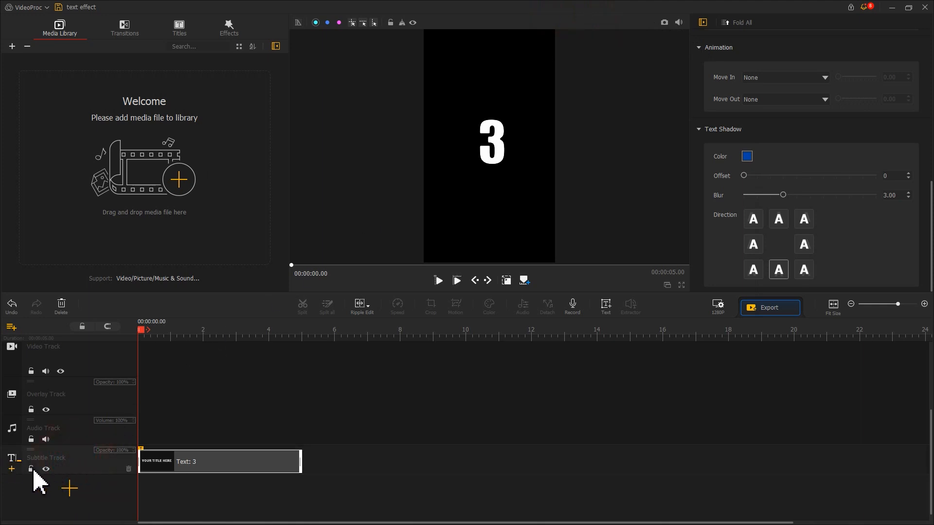
pyautogui.click(16, 476)
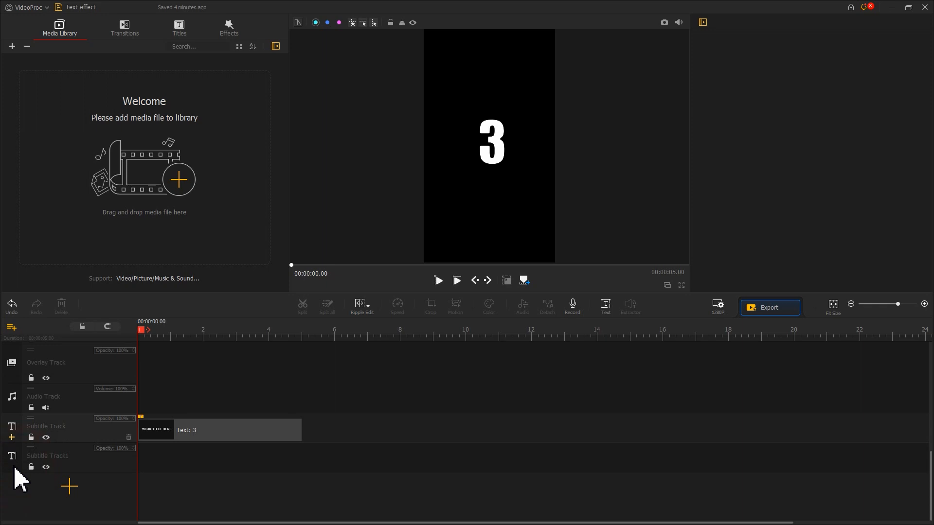
pyautogui.click(606, 306)
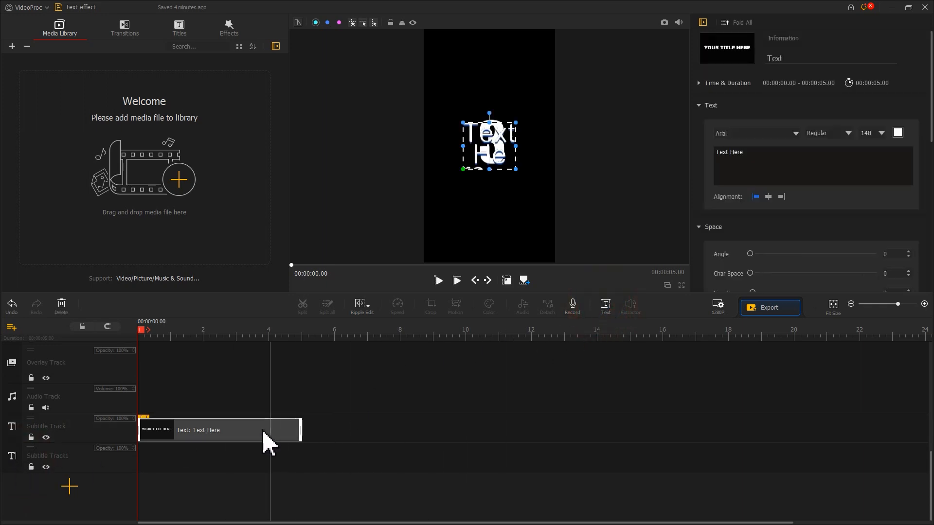
pyautogui.moveTo(223, 429); pyautogui.dragTo(203, 465)
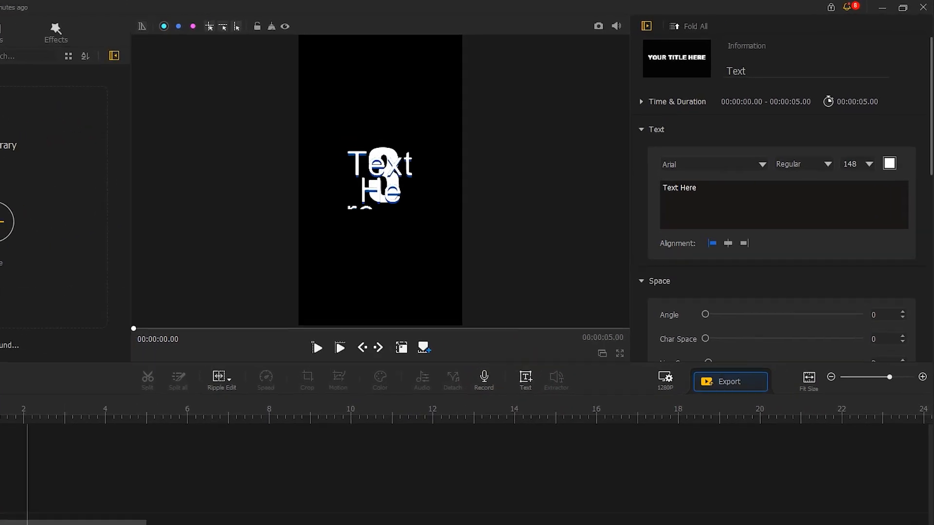
# Replace the placeholder wording of the new text clip with "years"
pyautogui.click(760, 153)
pyautogui.moveTo(698, 206); pyautogui.dragTo(639, 208)
pyautogui.write('years')
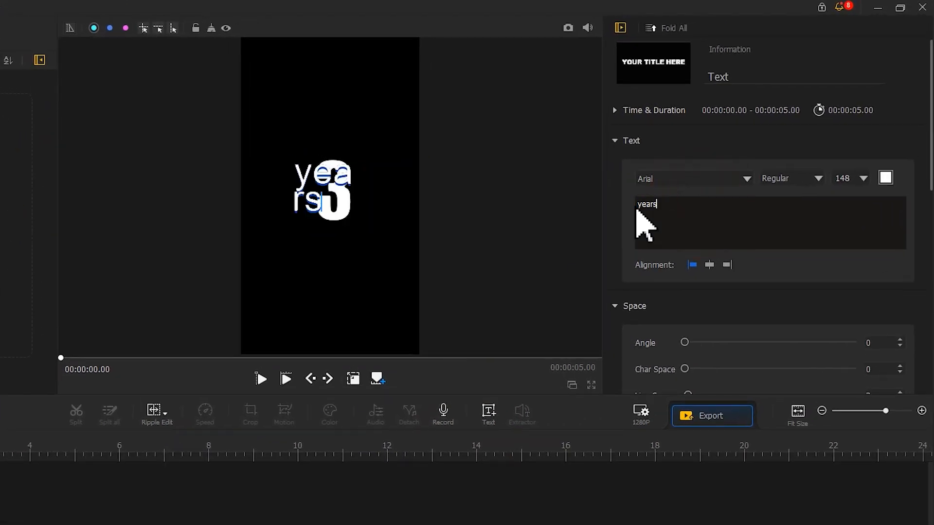
# Format the "years" text in Georgia Bold Italic at size 90
pyautogui.click(684, 180)
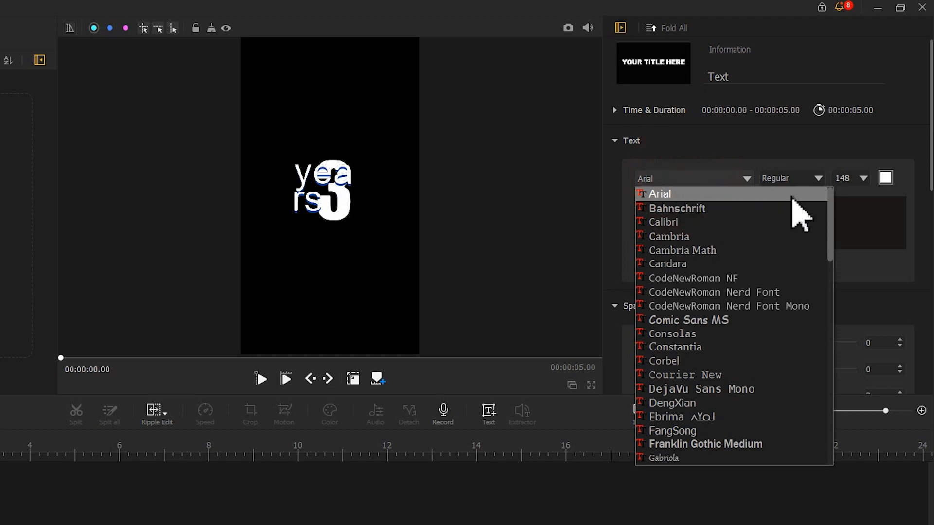
pyautogui.moveTo(830, 214); pyautogui.dragTo(802, 247)
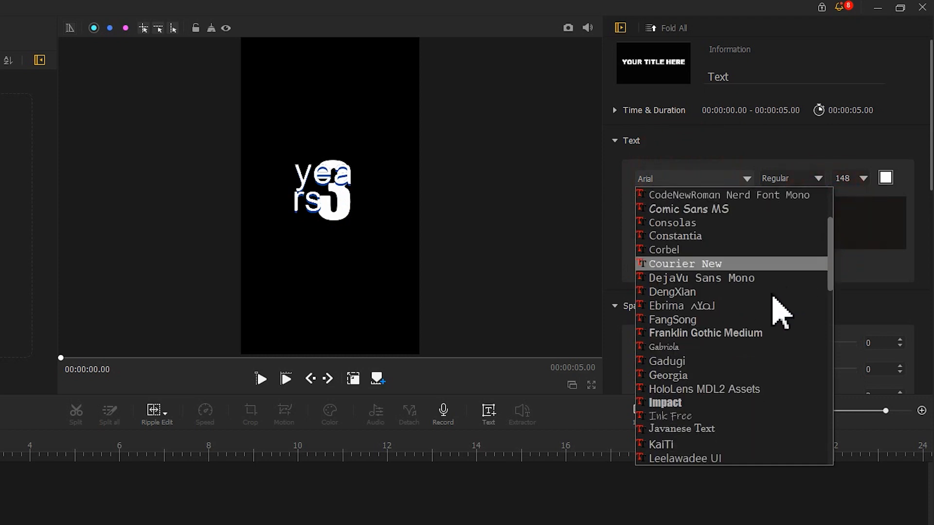
pyautogui.click(709, 375)
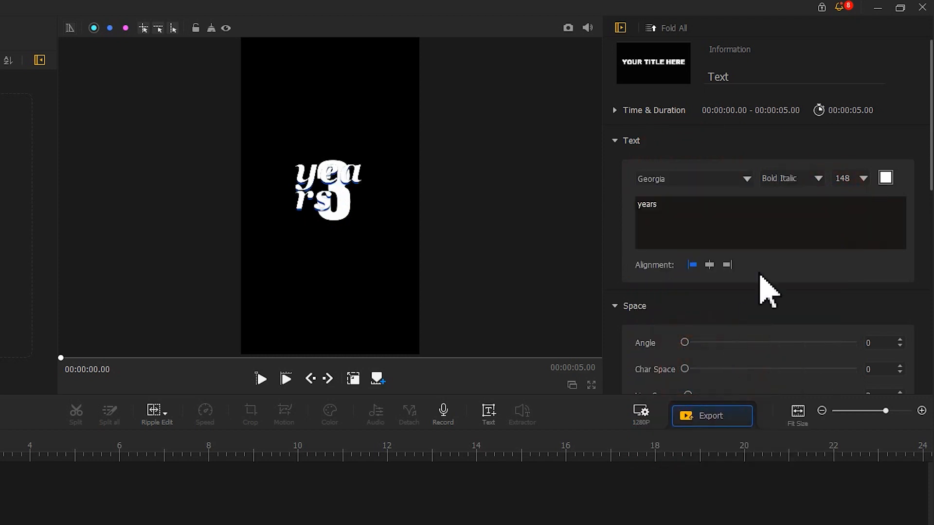
pyautogui.click(802, 192)
pyautogui.click(800, 191)
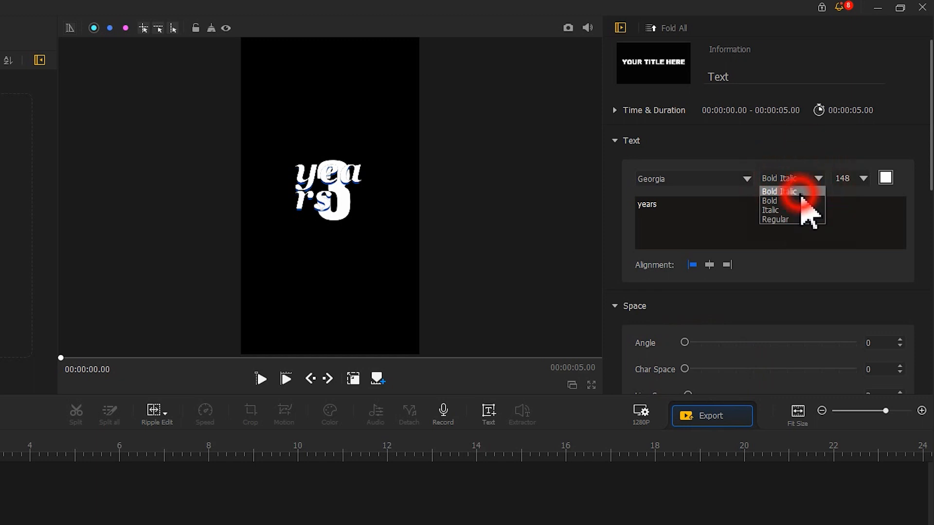
pyautogui.click(856, 179)
pyautogui.write('90')
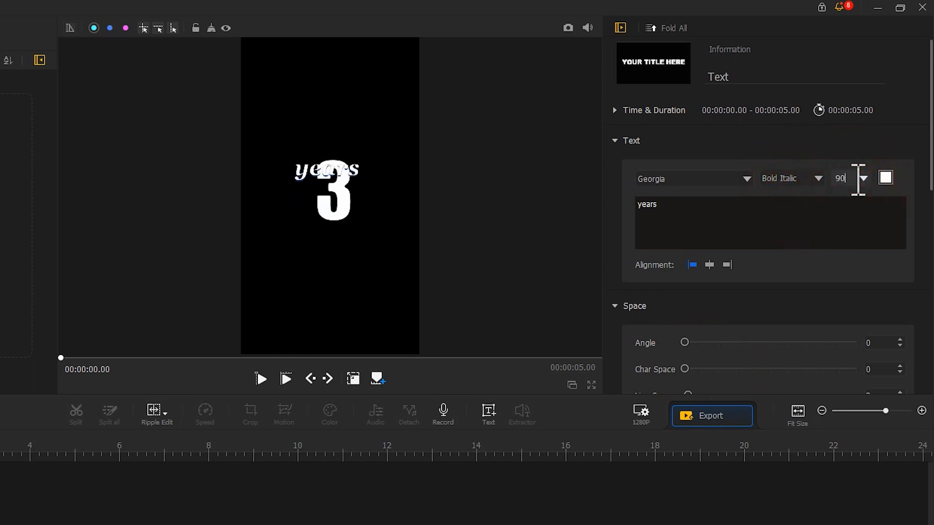
# Show the text box handles, move "years" centred directly beneath the "3", and hide the handles again
pyautogui.click(356, 380)
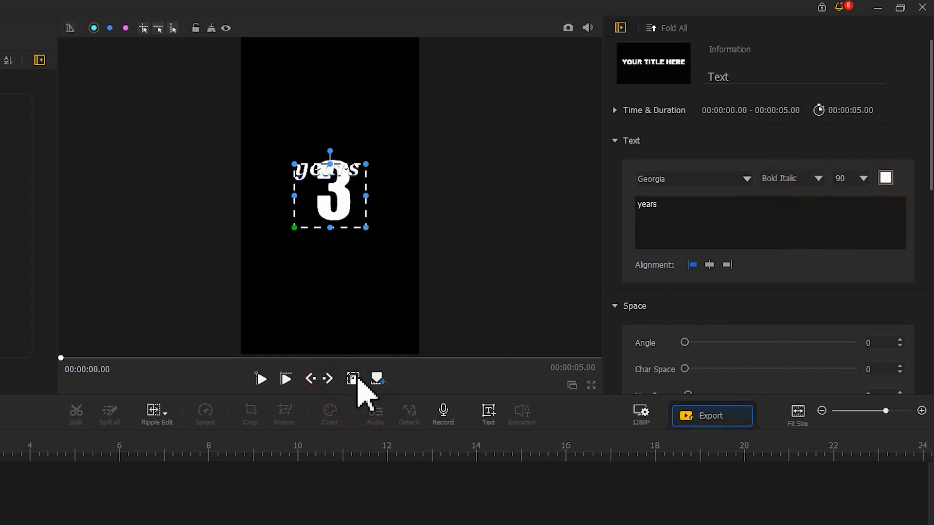
pyautogui.moveTo(328, 187); pyautogui.dragTo(335, 252)
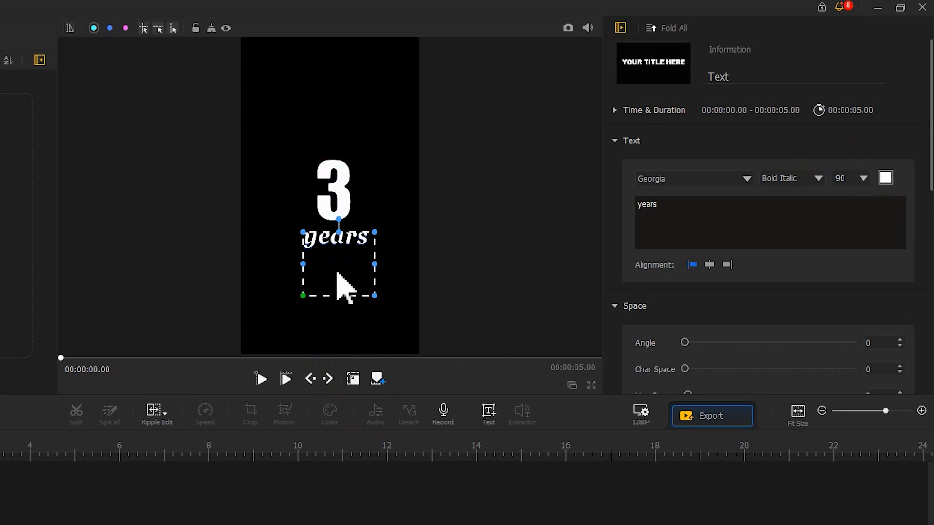
pyautogui.click(354, 378)
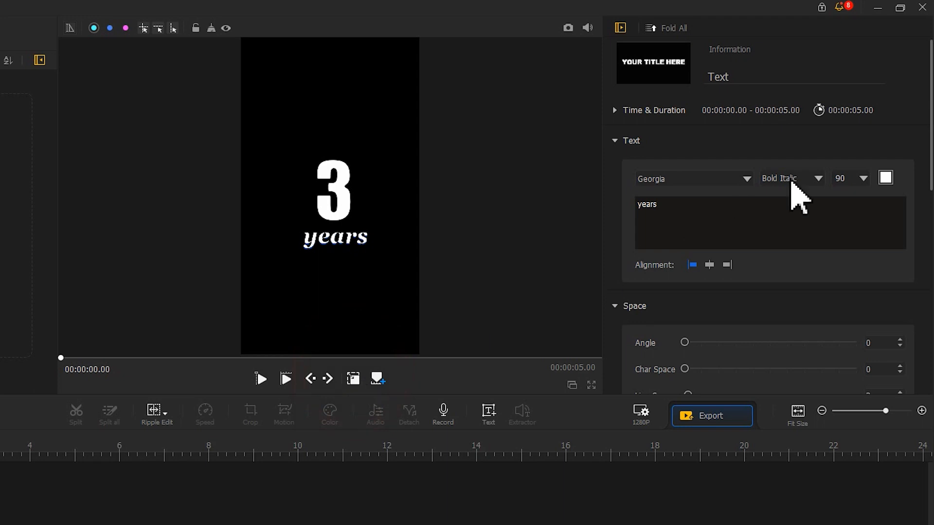
# Set the text shadow offset of "years" to 0 and save a snapshot of the frame with both texts
pyautogui.moveTo(928, 178); pyautogui.dragTo(927, 409)
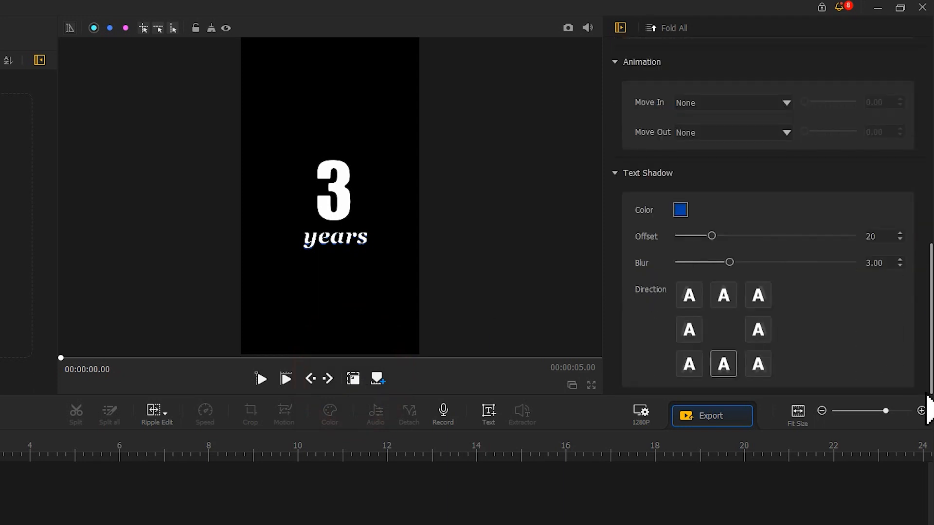
pyautogui.moveTo(711, 235); pyautogui.dragTo(648, 239)
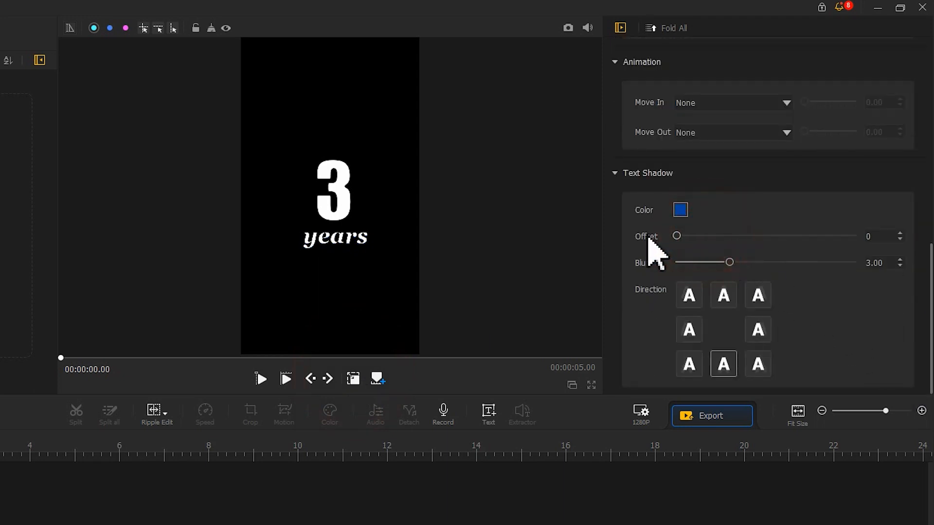
pyautogui.click(568, 28)
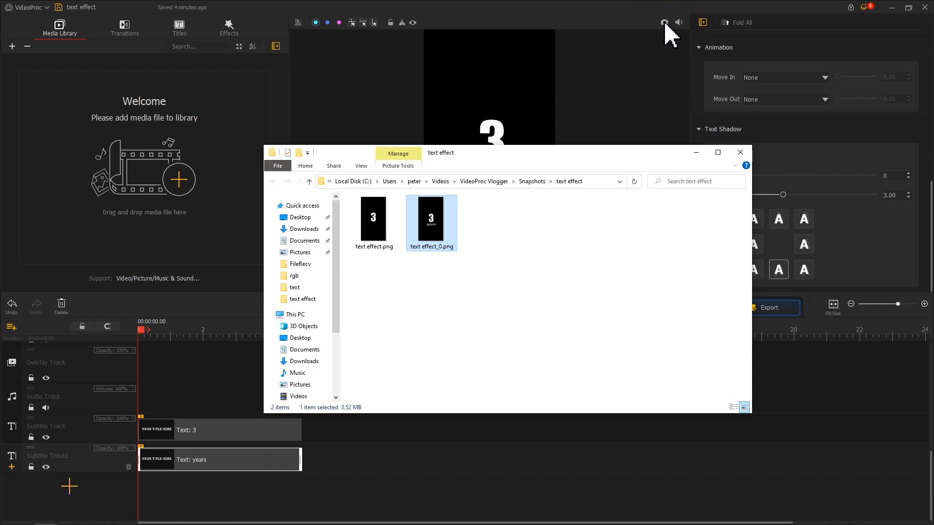
# Copy the "3" text clip to about 9.6 s on the same subtitle track and change the copy's wording to "1095"
pyautogui.click(606, 22)
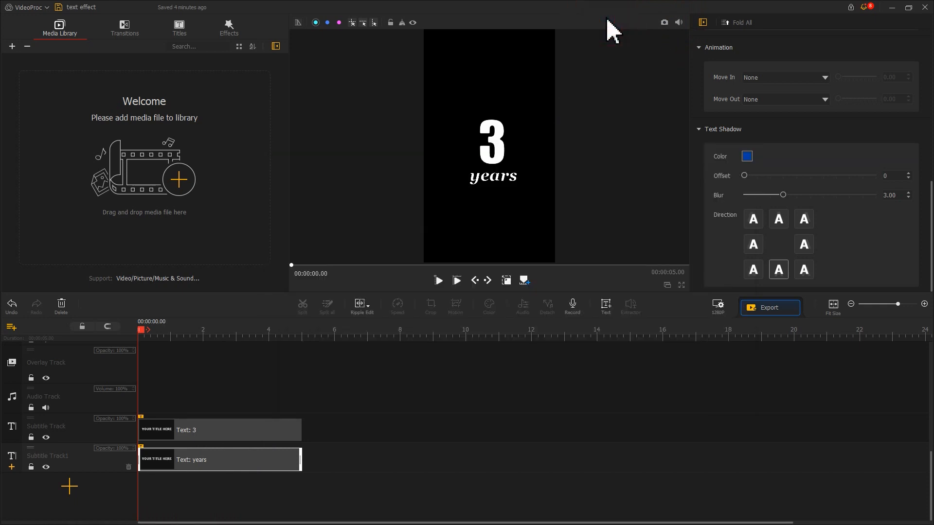
pyautogui.click(181, 428)
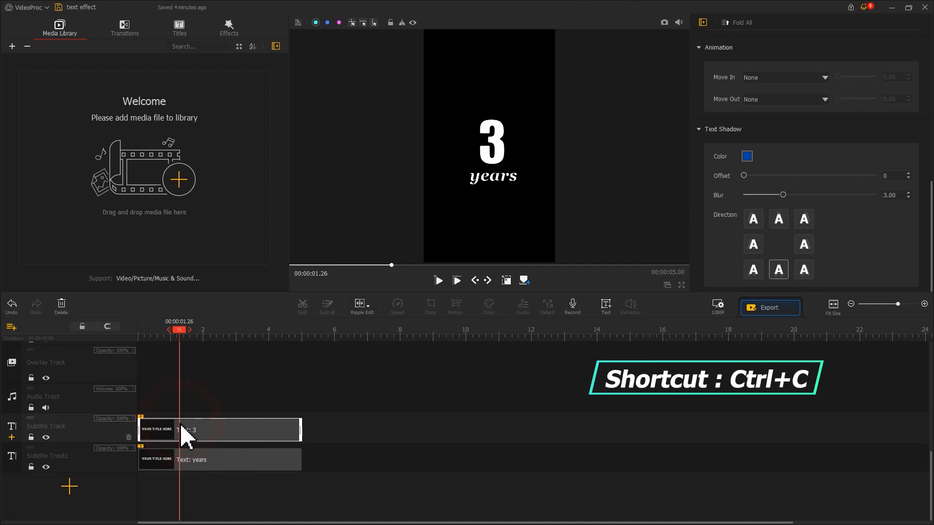
pyautogui.click(455, 333)
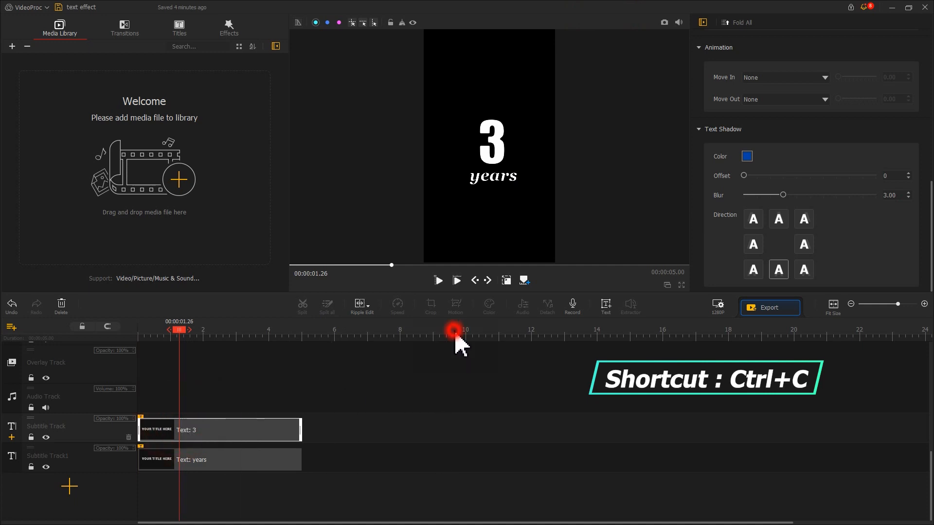
pyautogui.hotkey('ctrl', 'v')
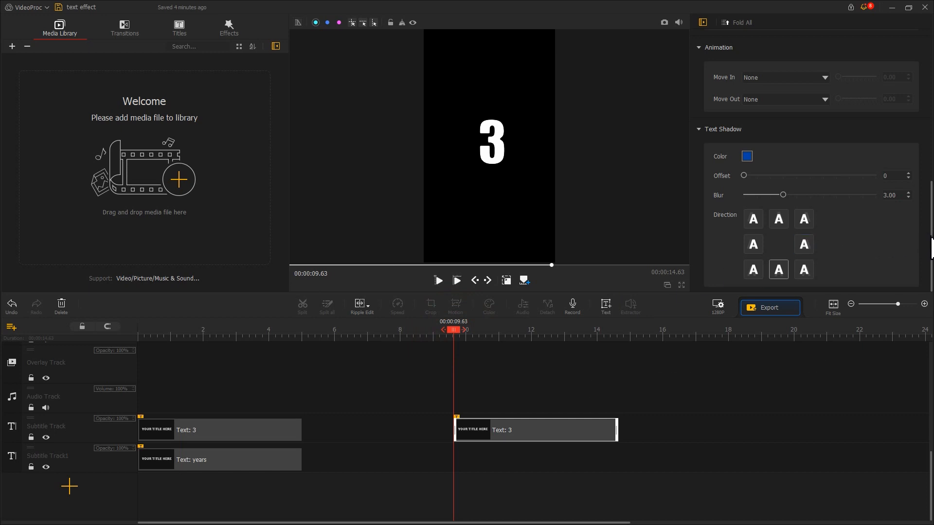
pyautogui.moveTo(930, 238); pyautogui.dragTo(930, 82)
pyautogui.doubleClick(778, 162)
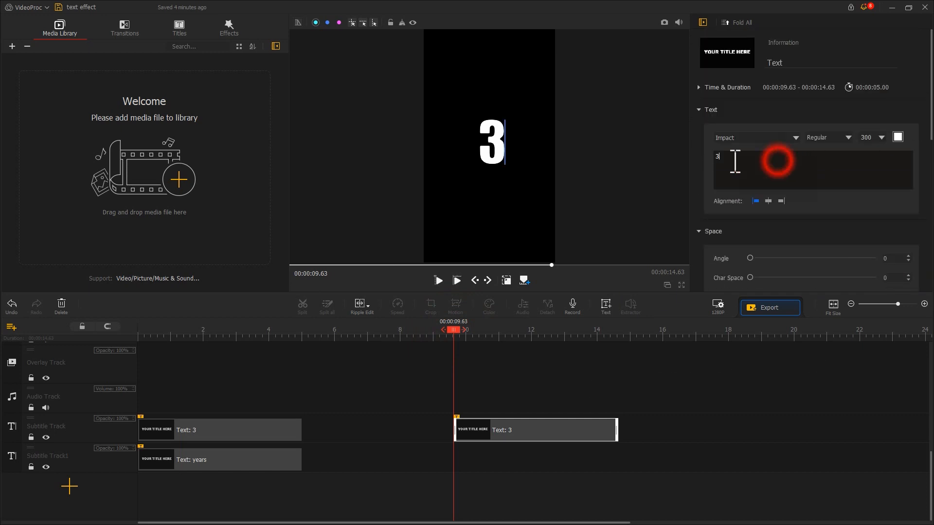
pyautogui.write('1095')
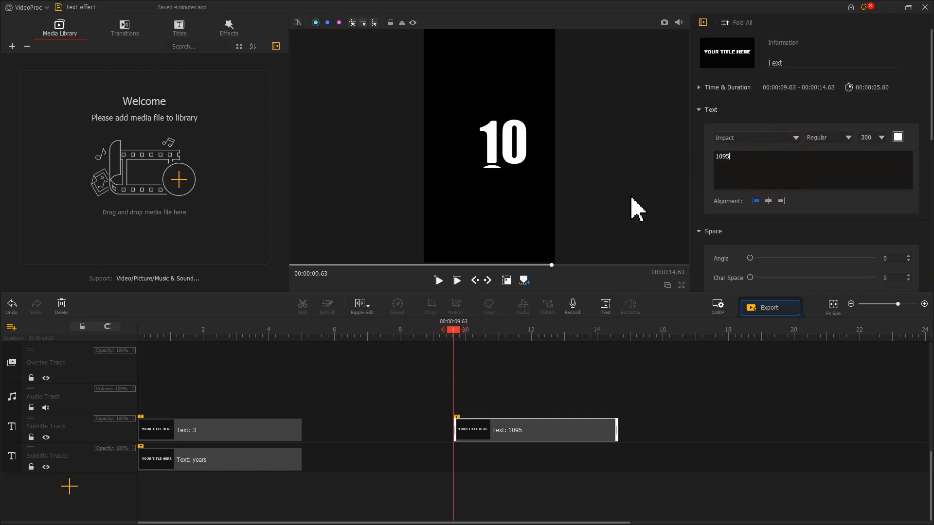
# Widen the "1095" text box to fit the whole number centred in the frame, hide its handles, and save a snapshot
pyautogui.click(510, 282)
pyautogui.moveTo(479, 144); pyautogui.dragTo(434, 144)
pyautogui.moveTo(531, 144); pyautogui.dragTo(547, 145)
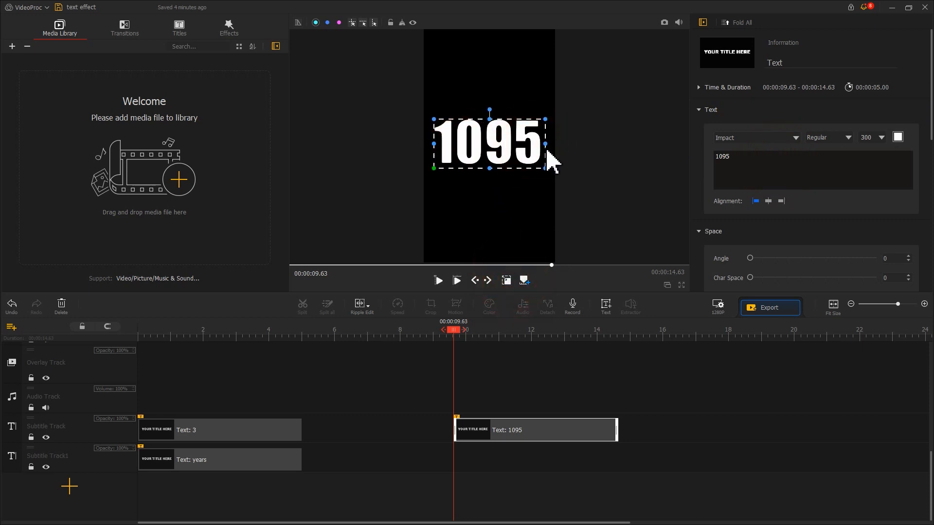
pyautogui.click(509, 149)
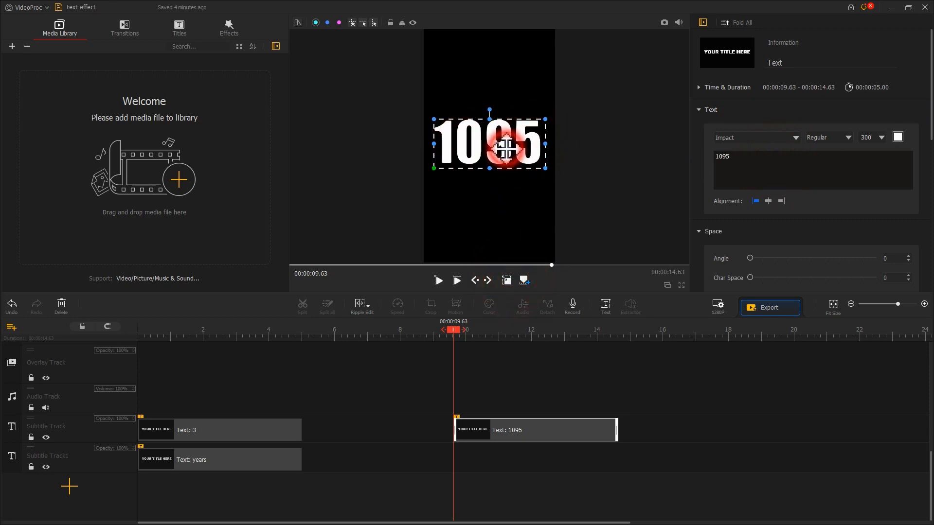
pyautogui.click(508, 281)
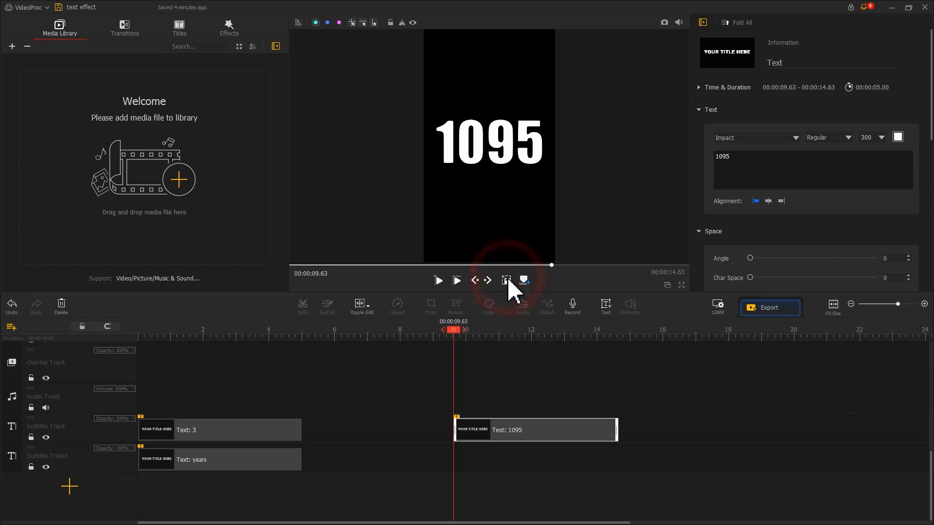
pyautogui.click(666, 25)
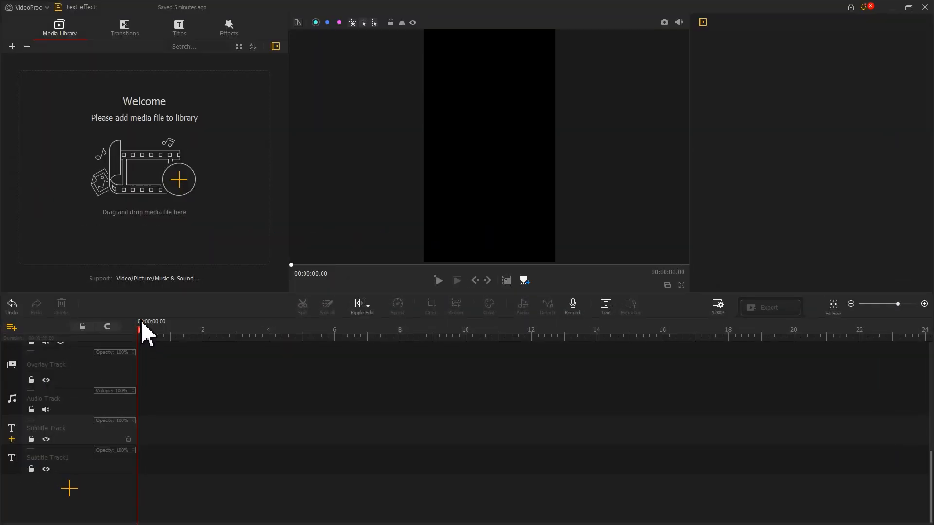
# Import the eight text effect PNG snapshots, text effect.png through text effect_6.png, from the text folder into the media library
pyautogui.click(180, 181)
pyautogui.moveTo(443, 161); pyautogui.dragTo(118, 153)
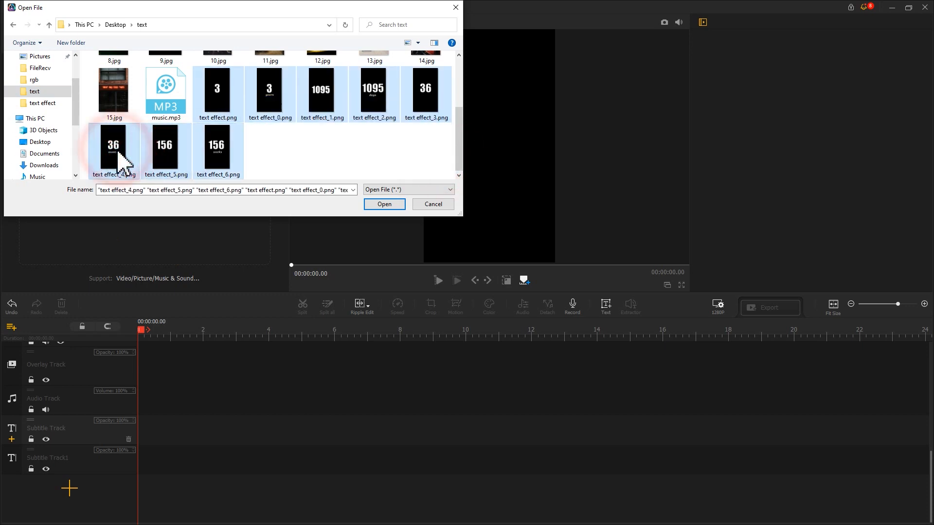
pyautogui.click(376, 204)
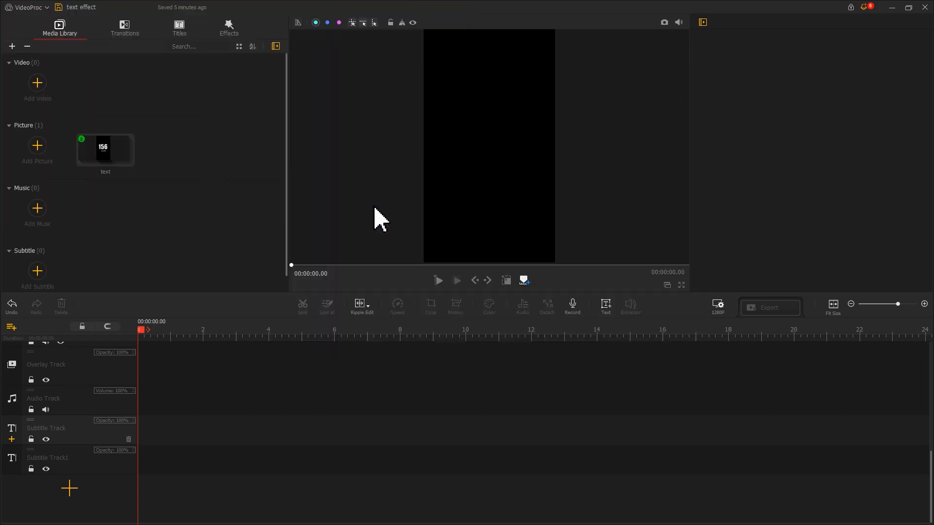
# Import music.mp3 into the media library and place it at the start of the audio track
pyautogui.click(39, 210)
pyautogui.click(166, 153)
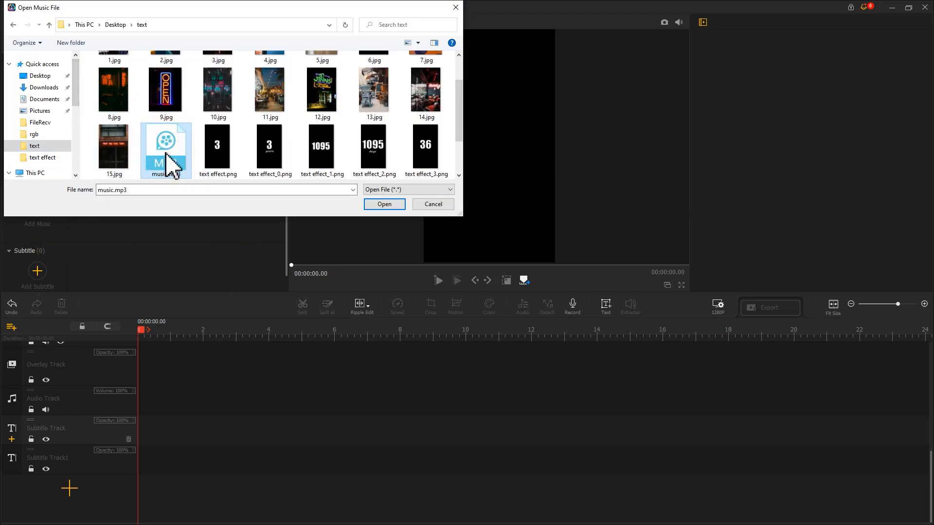
pyautogui.click(382, 205)
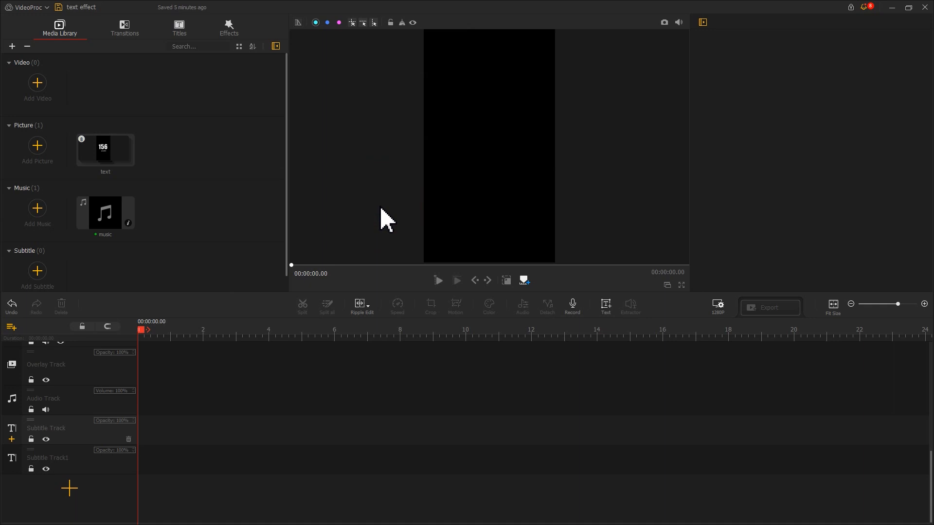
pyautogui.moveTo(102, 216); pyautogui.dragTo(138, 403)
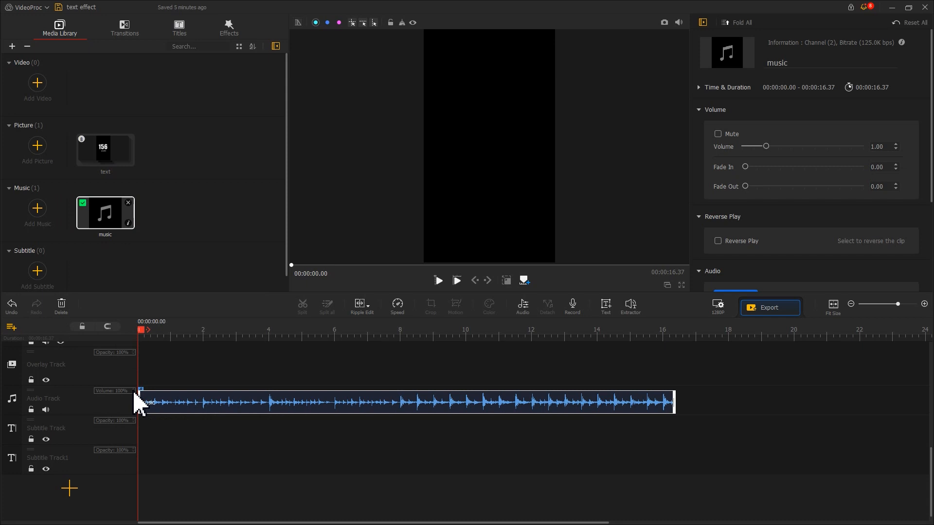
# Bring the music clip into the Audio Editor, fit its full waveform in view, and play the first few seconds
pyautogui.click(521, 307)
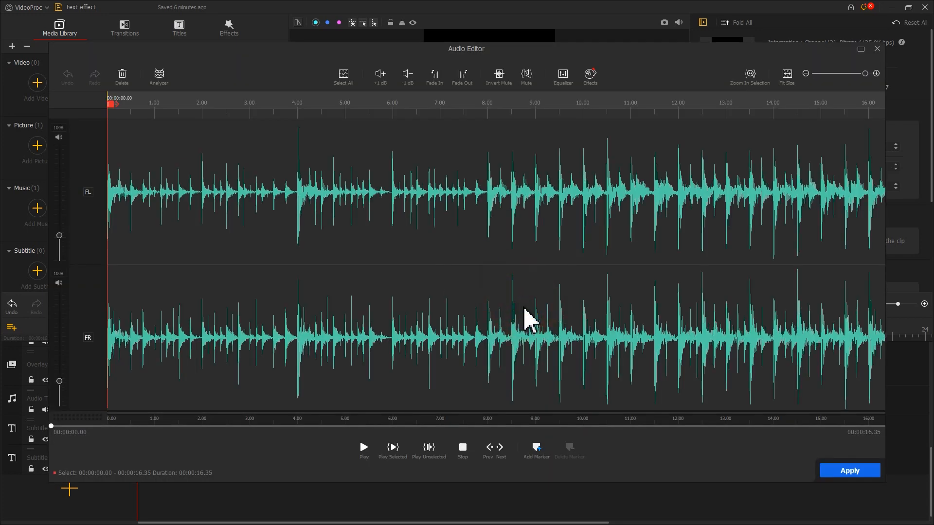
pyautogui.click(851, 73)
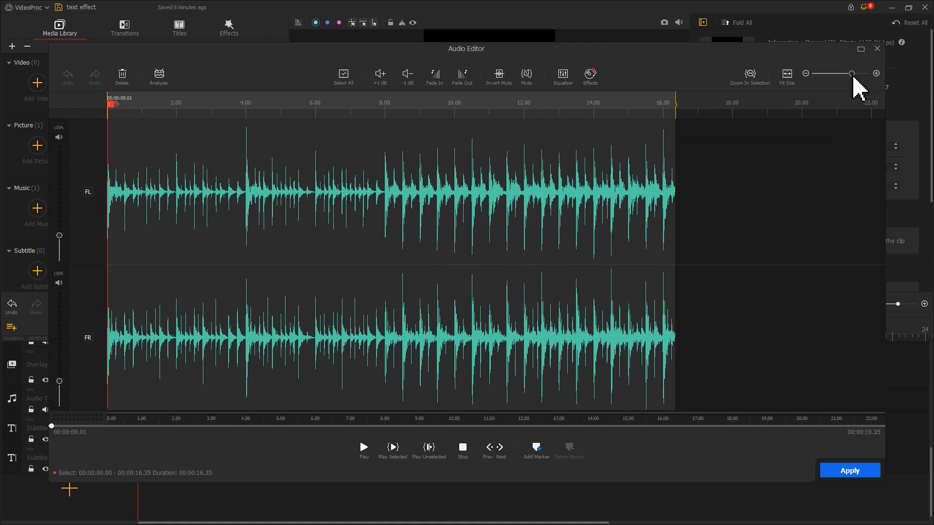
pyautogui.press('space')
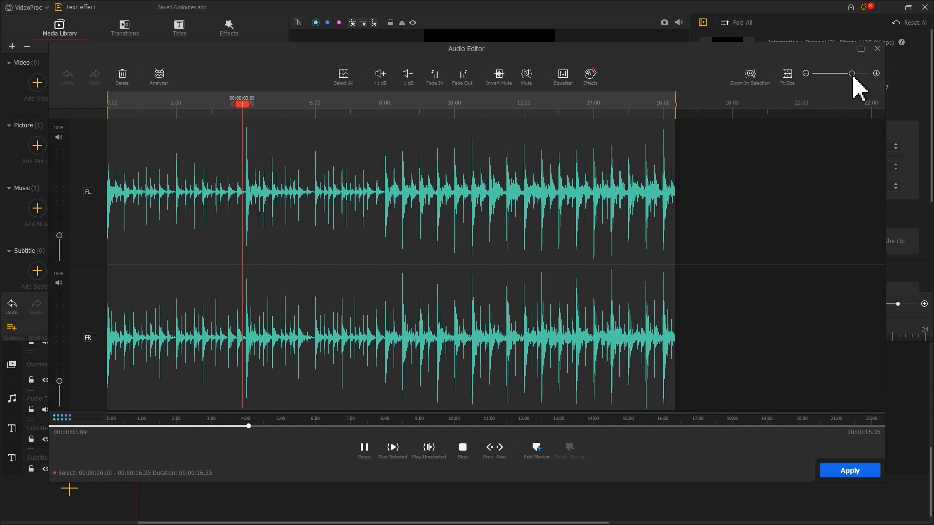
pyautogui.press('space')
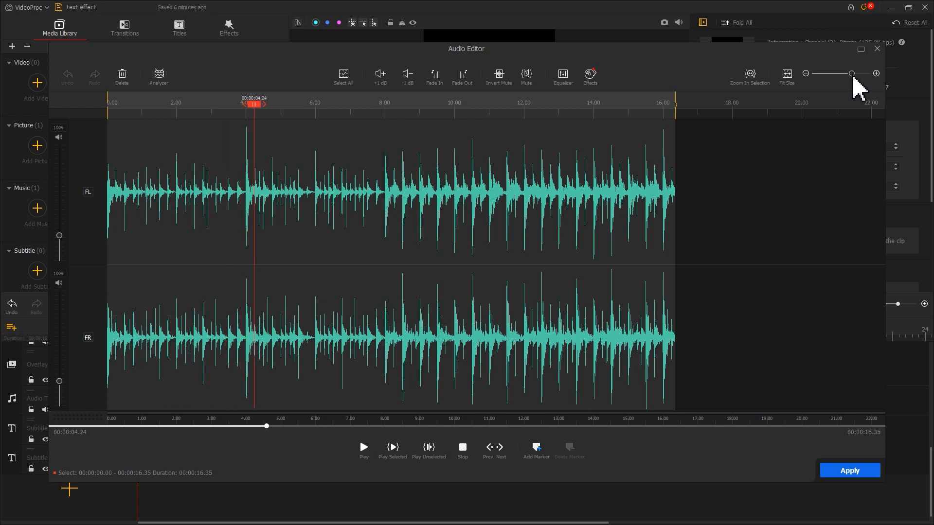
# Analyze the music for Audio Onset points and add markers at all the detected onsets
pyautogui.click(164, 84)
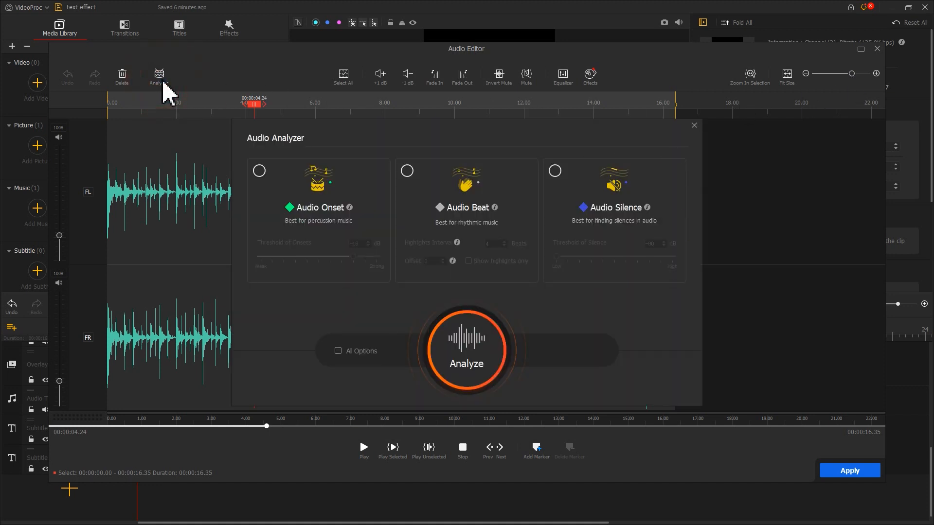
pyautogui.click(259, 171)
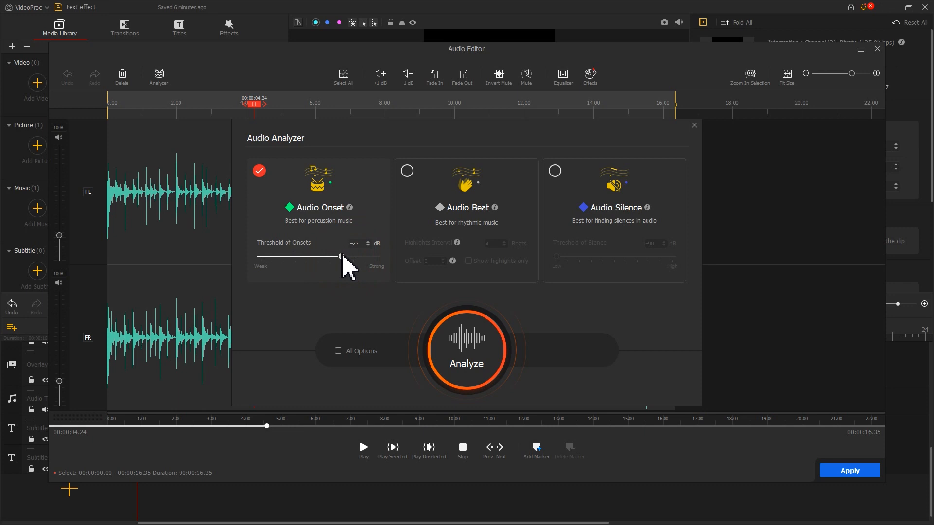
pyautogui.click(475, 348)
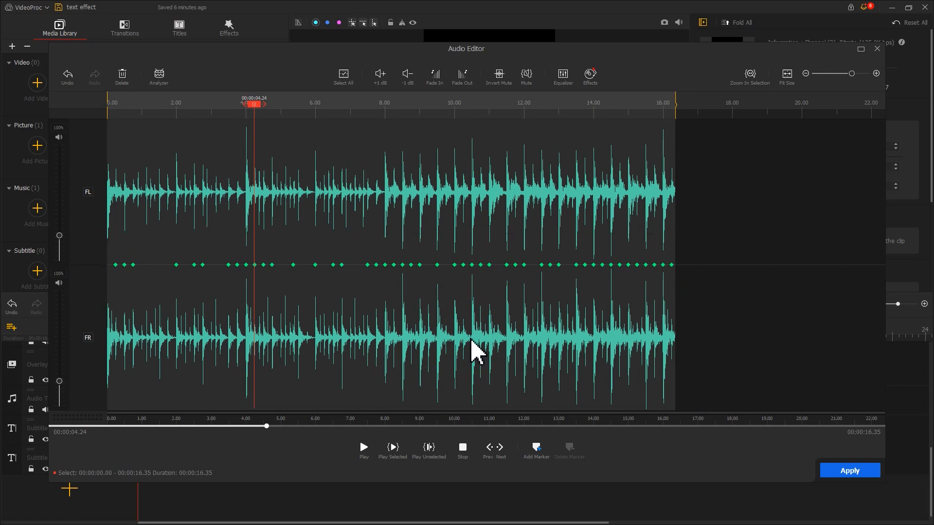
pyautogui.click(536, 450)
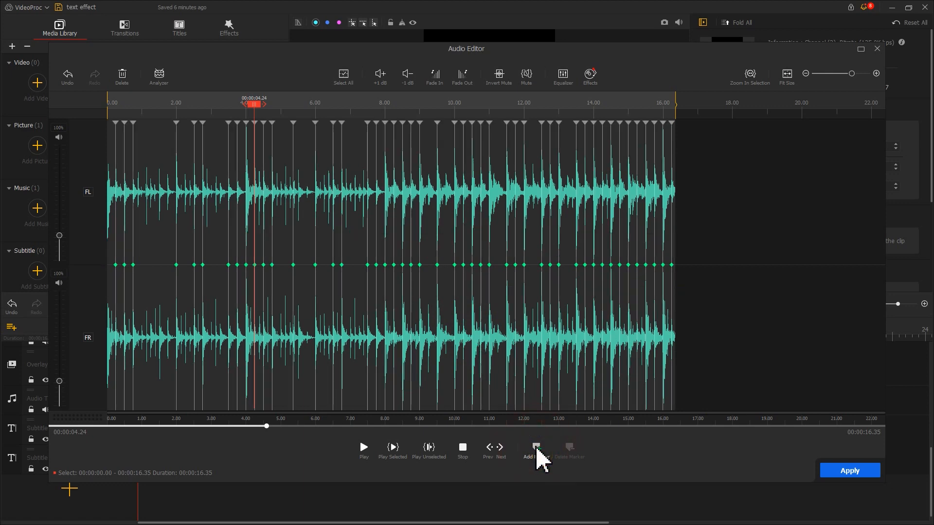
# Move the music marker at 4.74 s to about 5.1 s, delete the one at 5.35 s, and apply the audio edits
pyautogui.moveTo(837, 75); pyautogui.dragTo(877, 76)
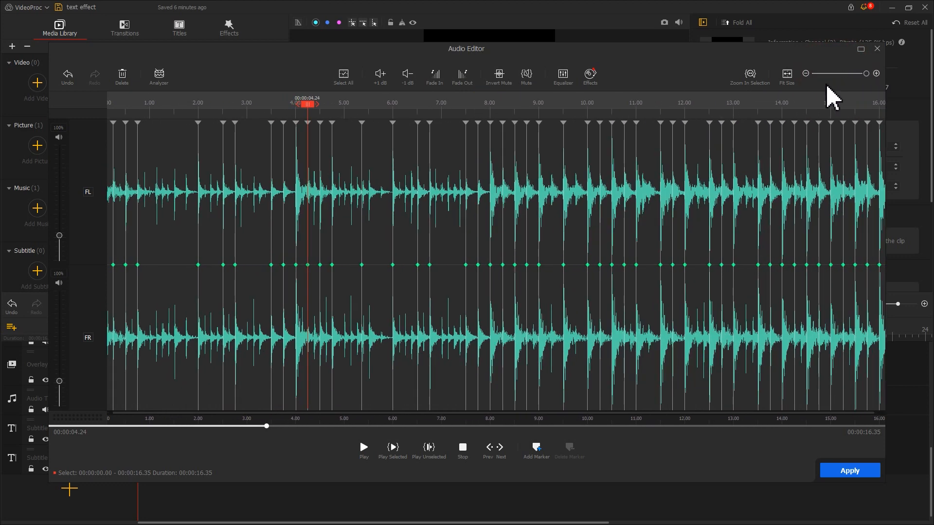
pyautogui.click(332, 127)
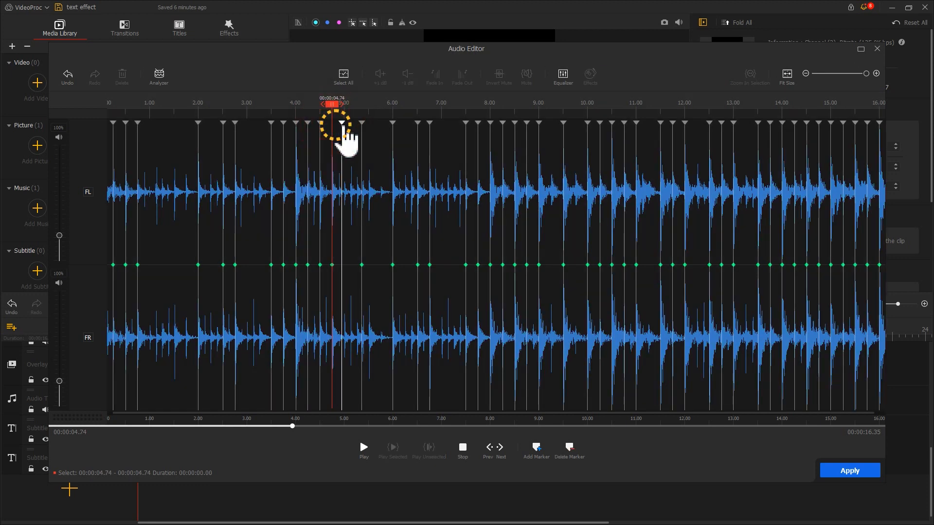
pyautogui.moveTo(347, 130); pyautogui.dragTo(349, 130)
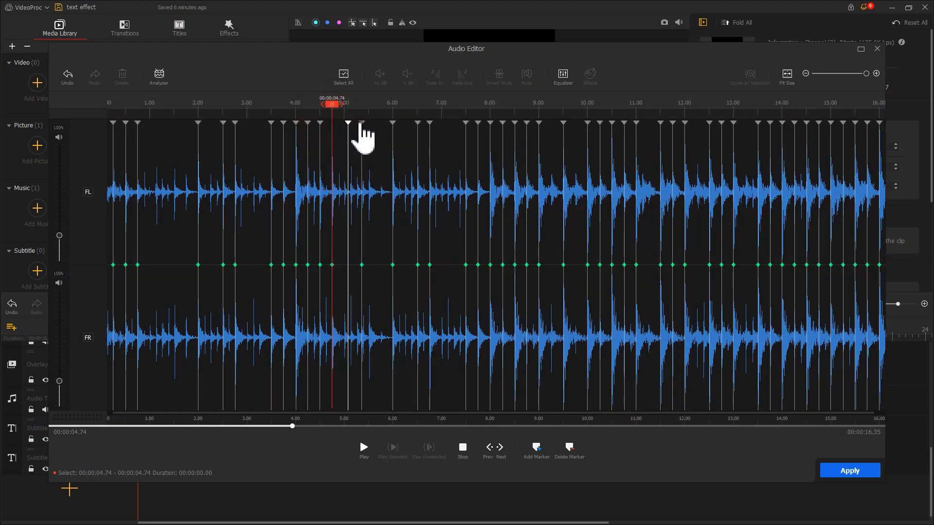
pyautogui.click(359, 122)
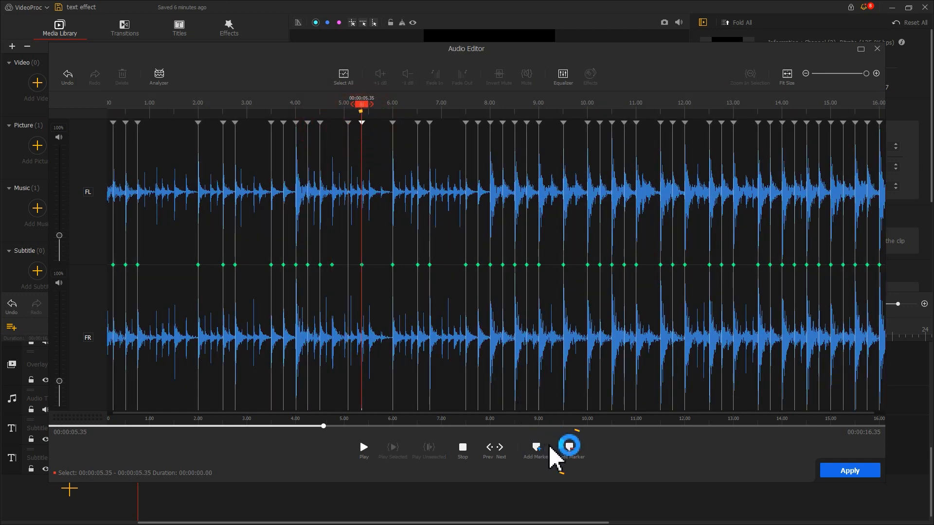
pyautogui.click(570, 449)
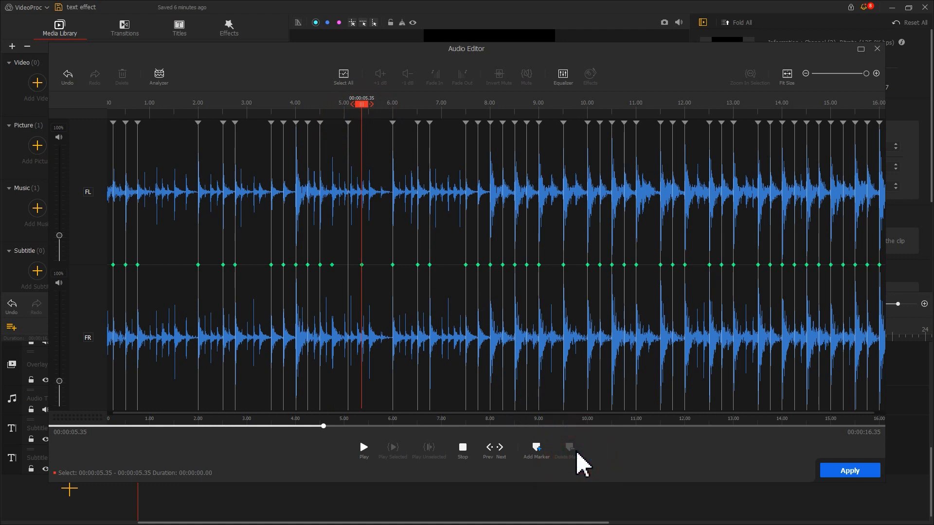
pyautogui.click(832, 471)
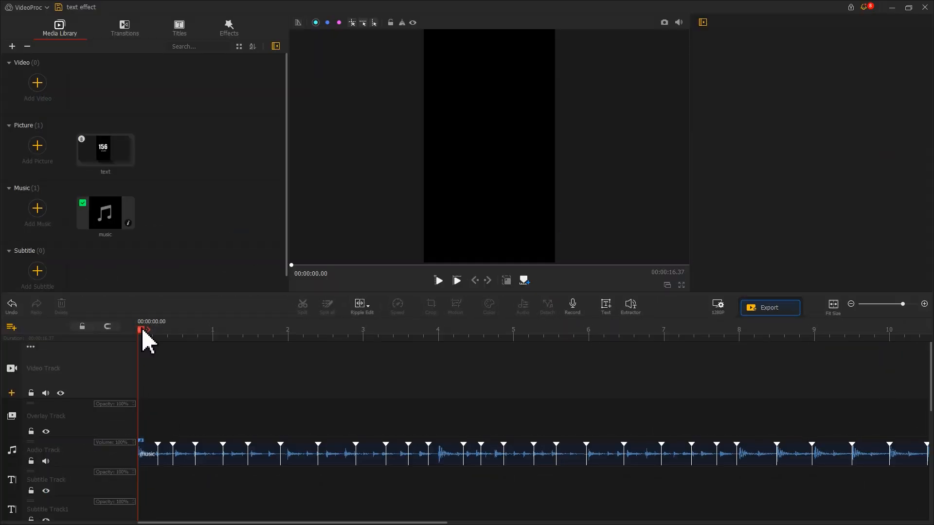
# Place the text effect_1 picture from the text group at the start of the video track
pyautogui.doubleClick(108, 158)
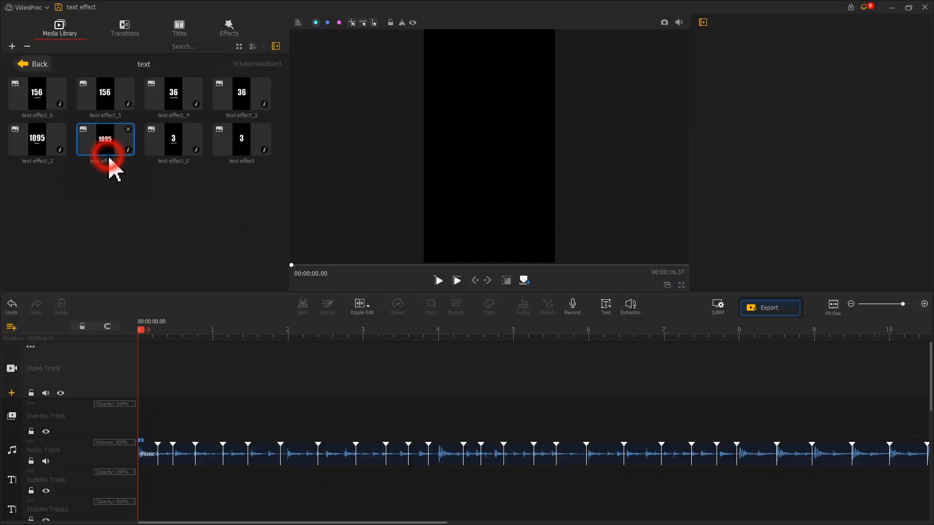
pyautogui.moveTo(108, 148); pyautogui.dragTo(146, 375)
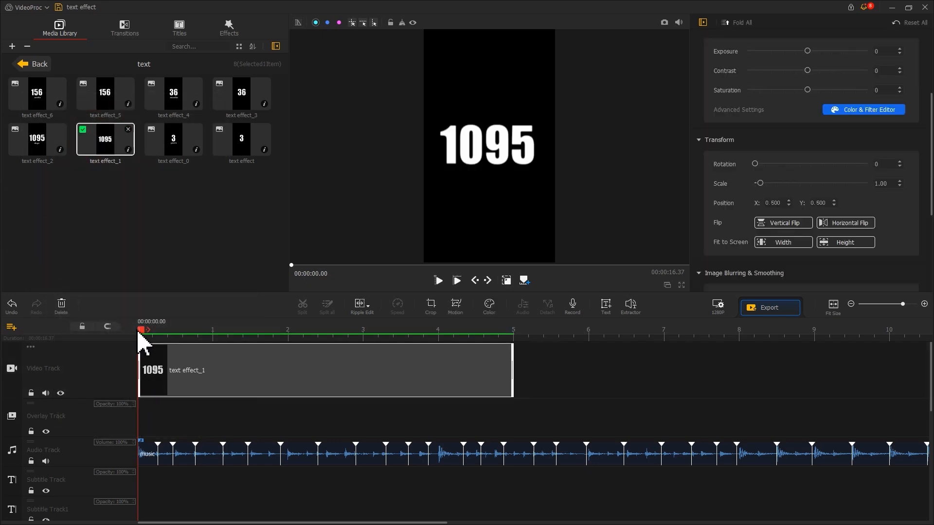
# Split the text effect_1 clip at each of the first six music markers, up to 1.90 s, and delete the remainder
pyautogui.moveTo(141, 330); pyautogui.dragTo(175, 338)
pyautogui.click(302, 305)
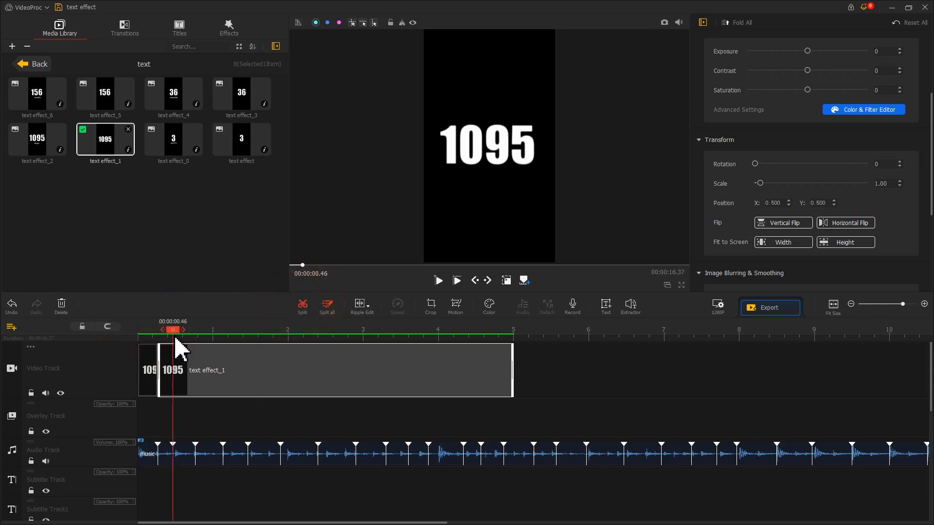
pyautogui.click(303, 308)
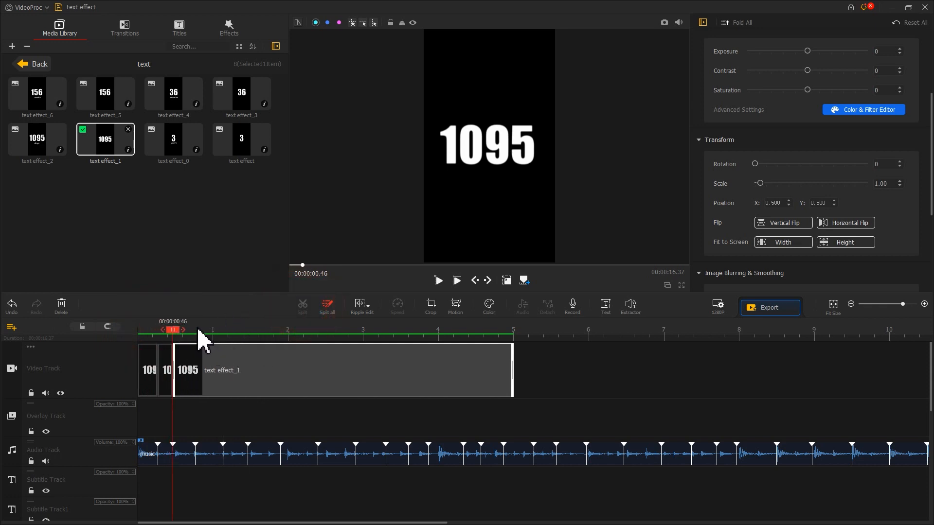
pyautogui.click(197, 332)
pyautogui.click(303, 307)
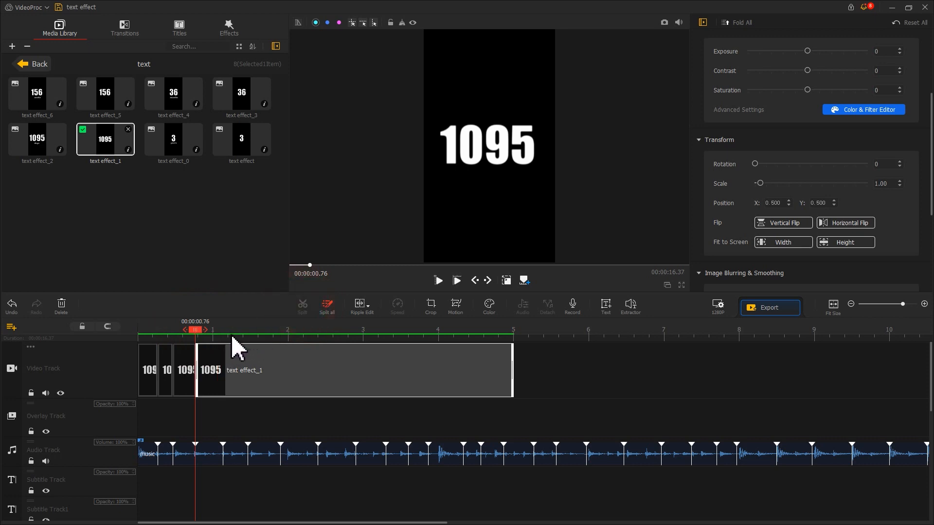
pyautogui.click(222, 332)
pyautogui.click(303, 307)
pyautogui.click(249, 332)
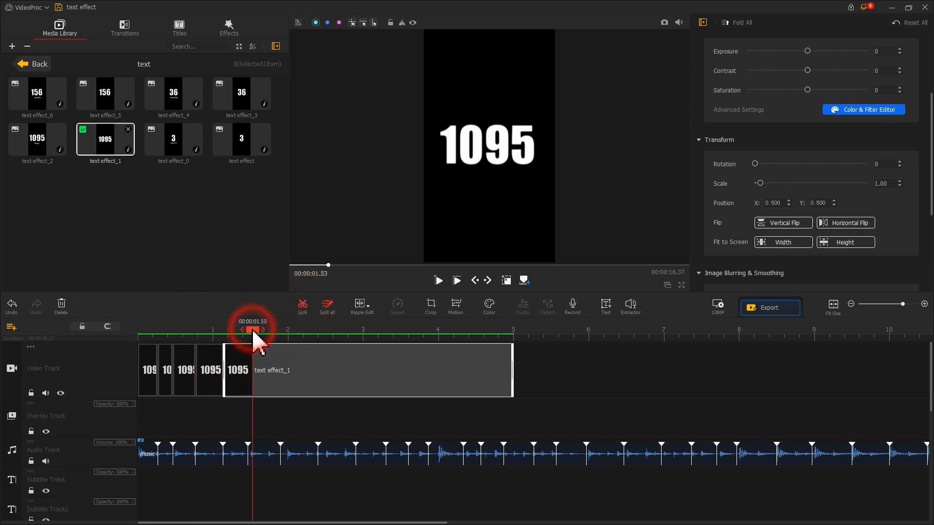
pyautogui.click(302, 306)
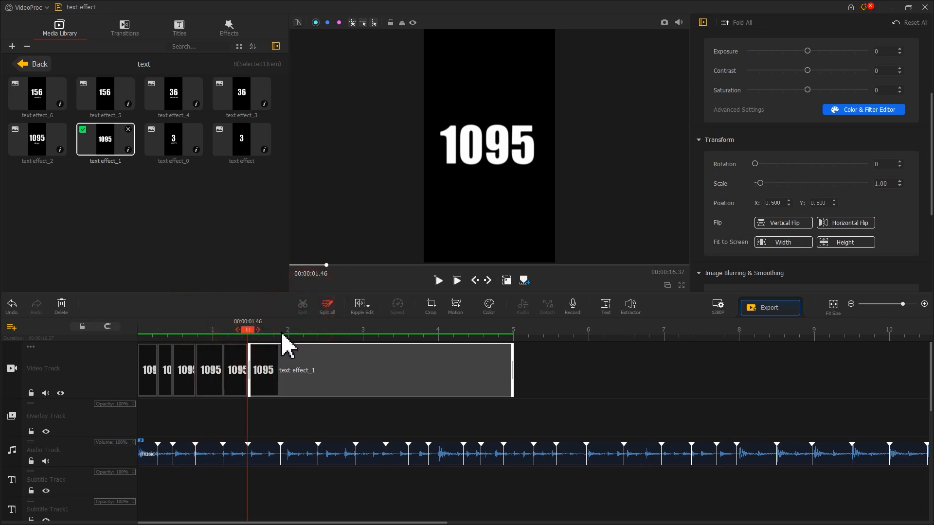
pyautogui.click(282, 330)
pyautogui.click(302, 307)
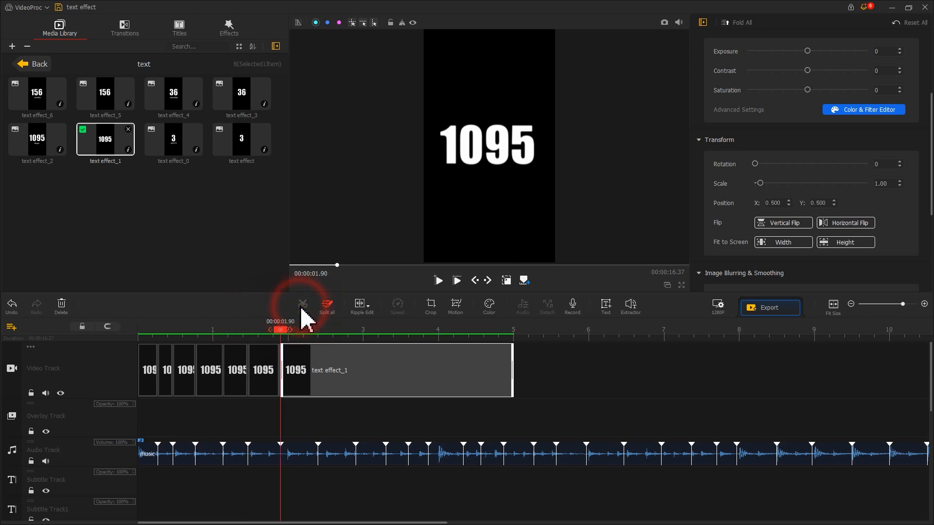
pyautogui.click(302, 377)
pyautogui.press('Delete')
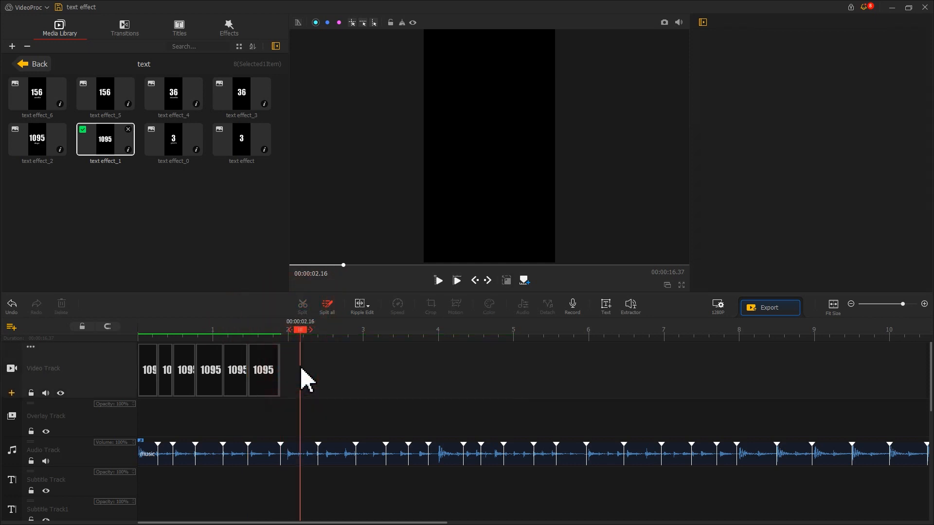
# Add the text effect_2 picture to the video track at 1.90 s and trim its end to the music marker just before 4 s
pyautogui.click(32, 145)
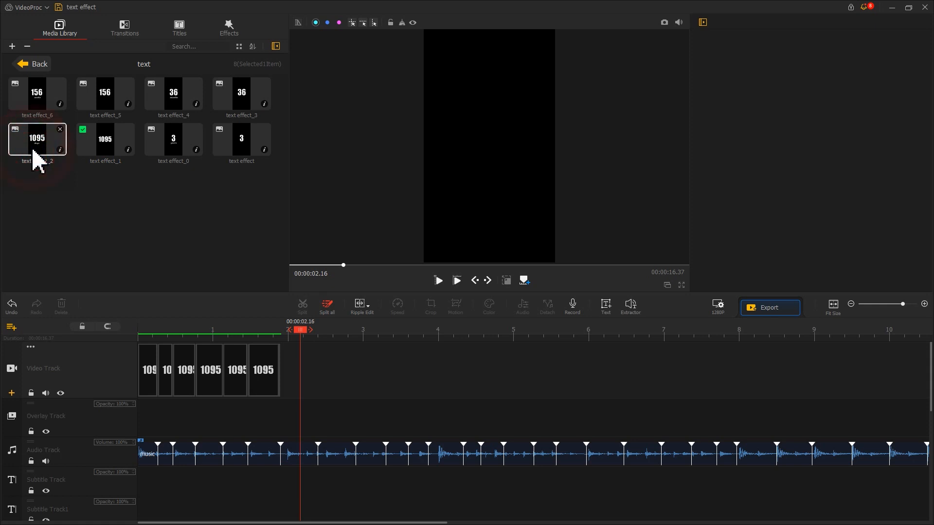
pyautogui.moveTo(32, 144); pyautogui.dragTo(319, 360)
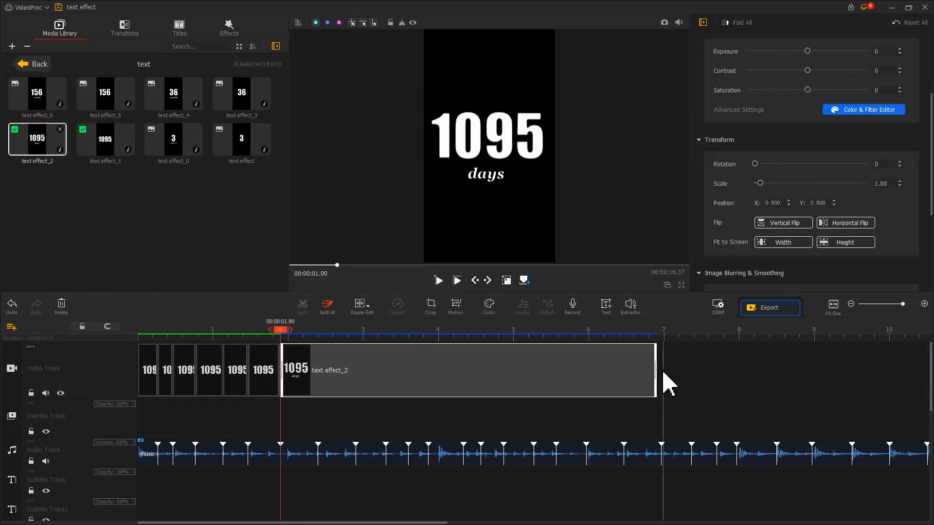
pyautogui.moveTo(656, 371); pyautogui.dragTo(429, 392)
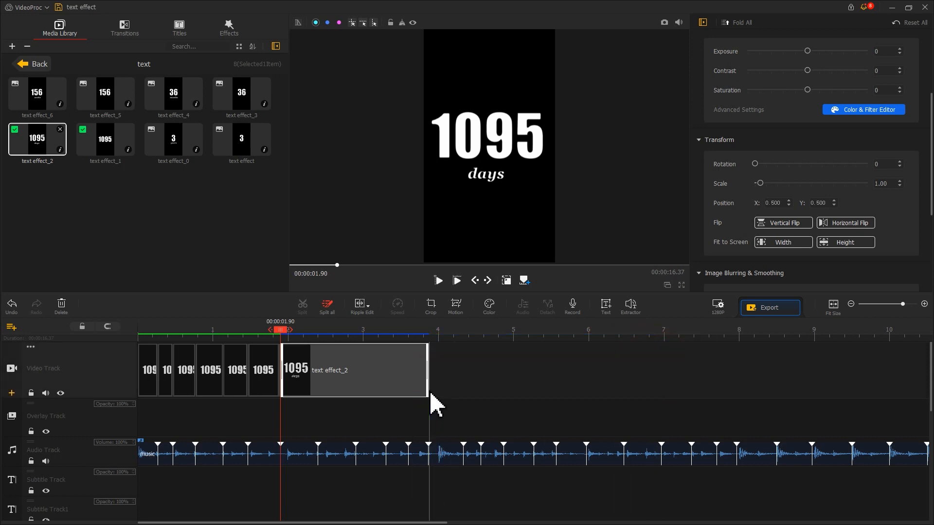
# Reposition the second text effect_1 piece to about X 0.381, Y 0.127 and the third to about X 0.500, Y 0.321
pyautogui.click(153, 371)
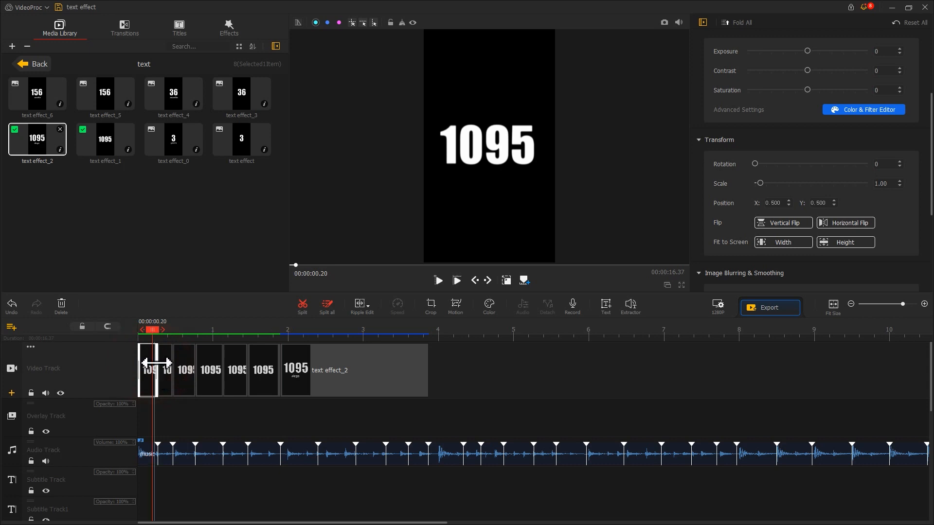
pyautogui.click(164, 370)
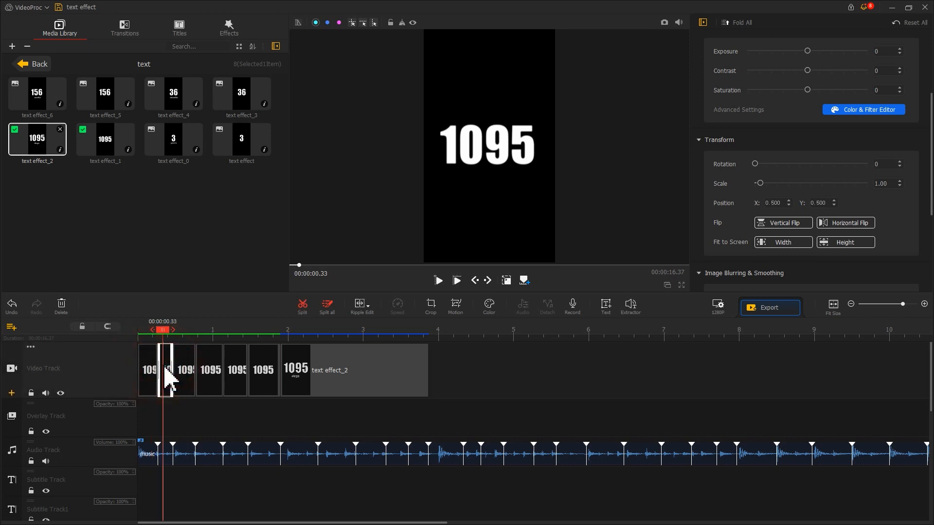
pyautogui.click(504, 285)
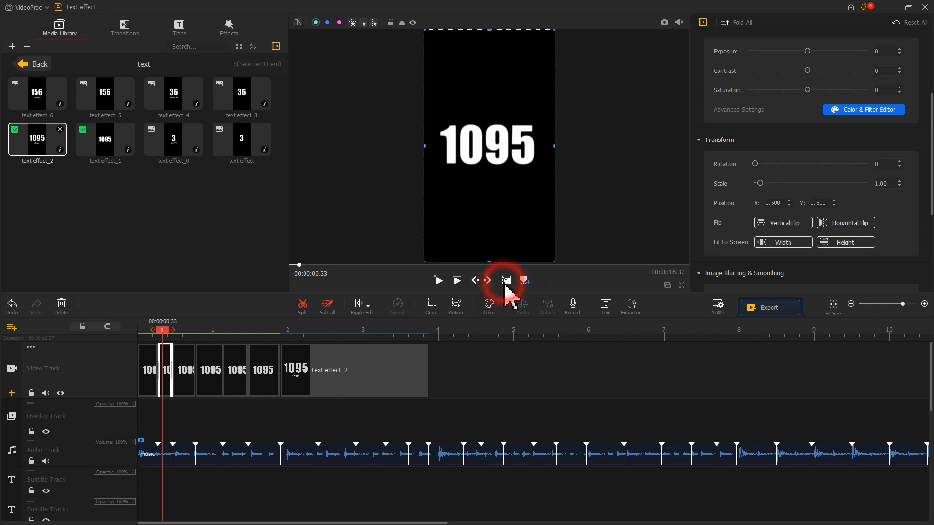
pyautogui.moveTo(501, 199); pyautogui.dragTo(484, 271)
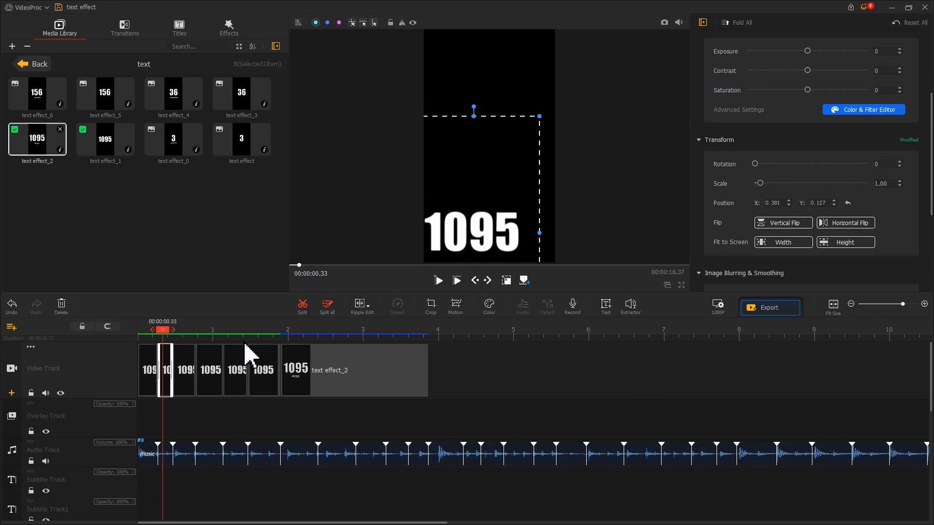
pyautogui.click(189, 373)
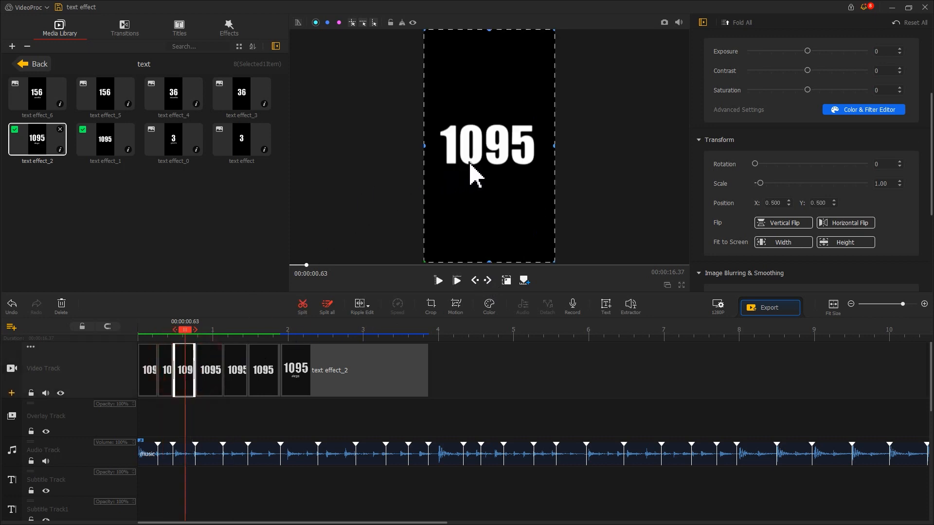
pyautogui.moveTo(470, 168); pyautogui.dragTo(485, 203)
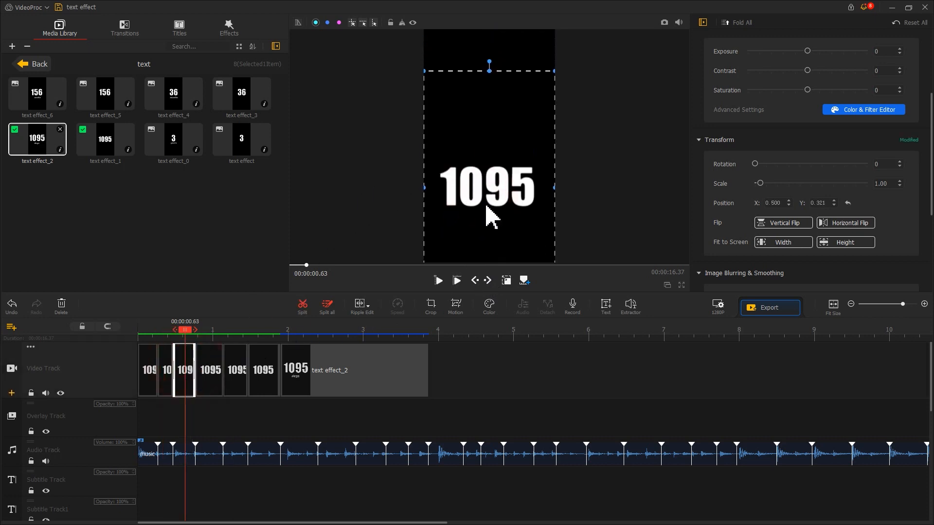
# Reposition the fourth text effect_1 piece to about X 0.607, Y 0.838 and the fifth to about X 0.600, Y 0.110
pyautogui.click(212, 375)
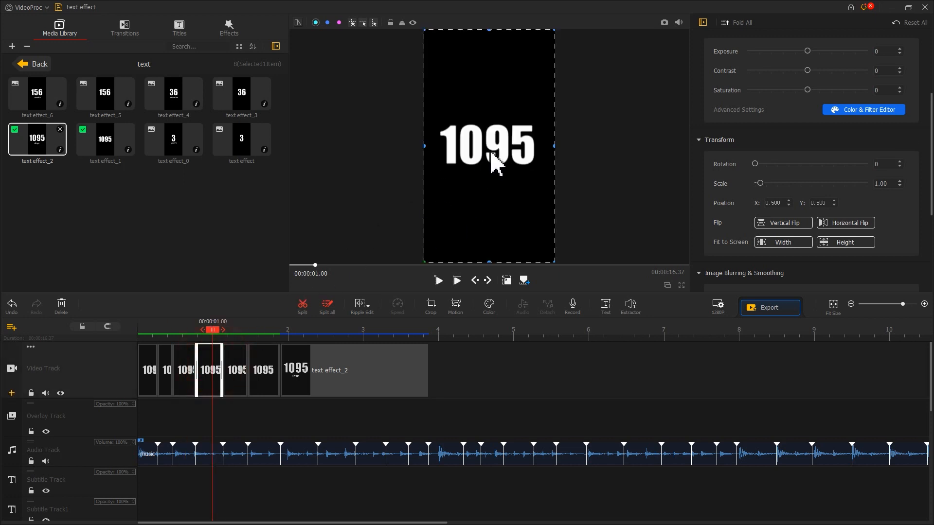
pyautogui.moveTo(494, 162); pyautogui.dragTo(504, 72)
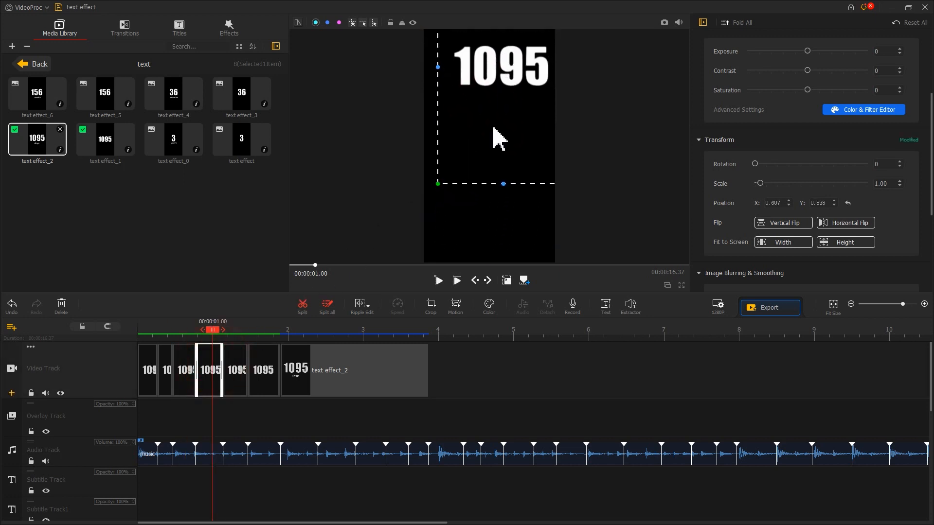
pyautogui.click(231, 372)
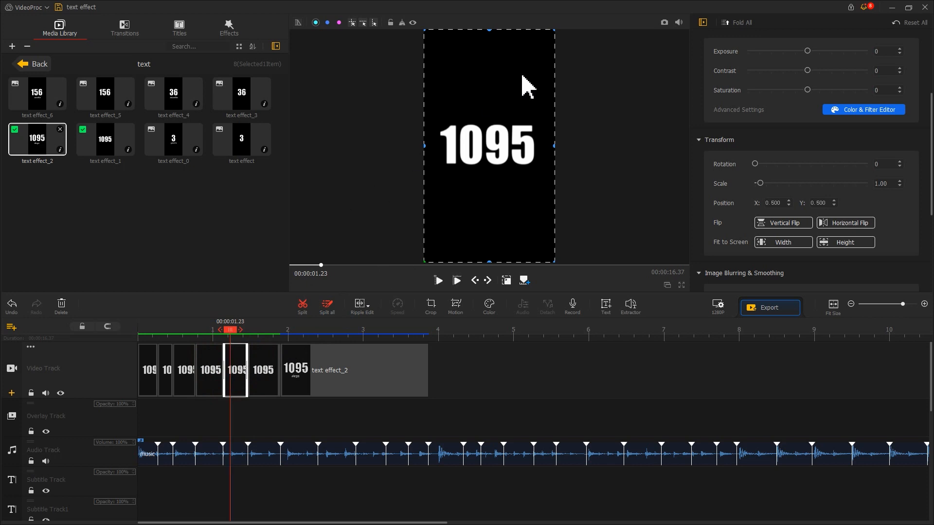
pyautogui.moveTo(520, 143); pyautogui.dragTo(533, 238)
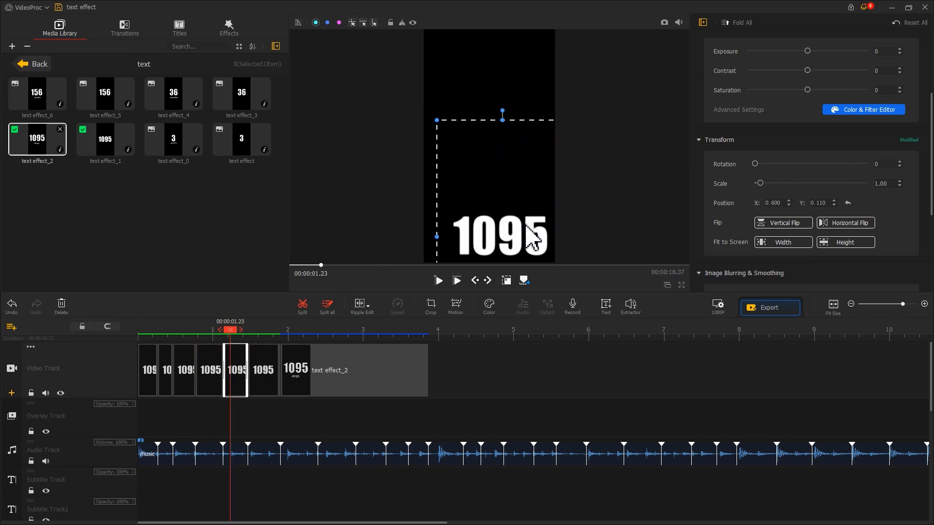
pyautogui.click(268, 363)
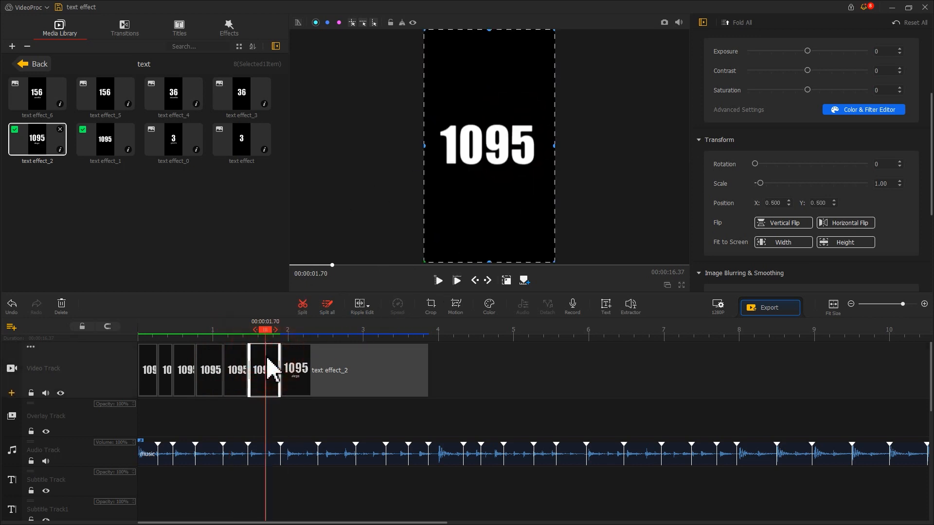
pyautogui.click(506, 280)
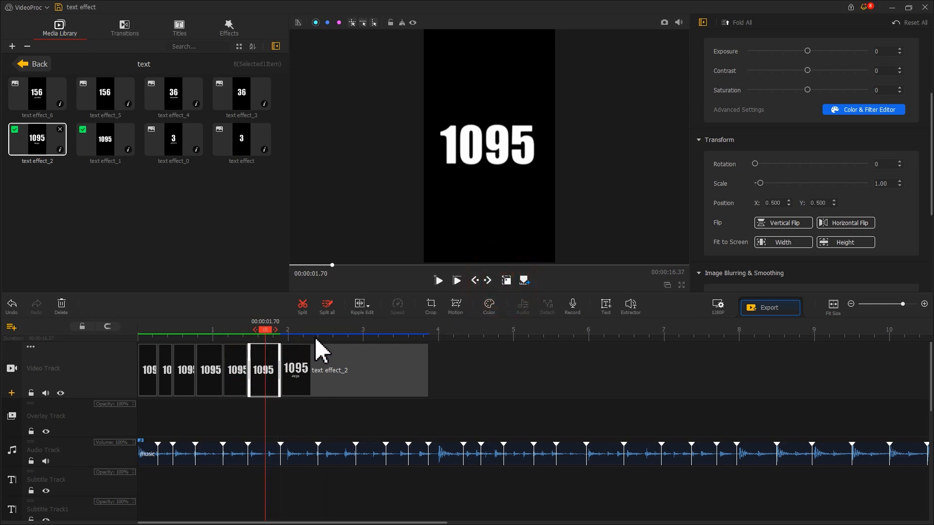
# Play the 1095 sequence from the start of the timeline until just before text effect_2 ends
pyautogui.moveTo(270, 332); pyautogui.dragTo(105, 343)
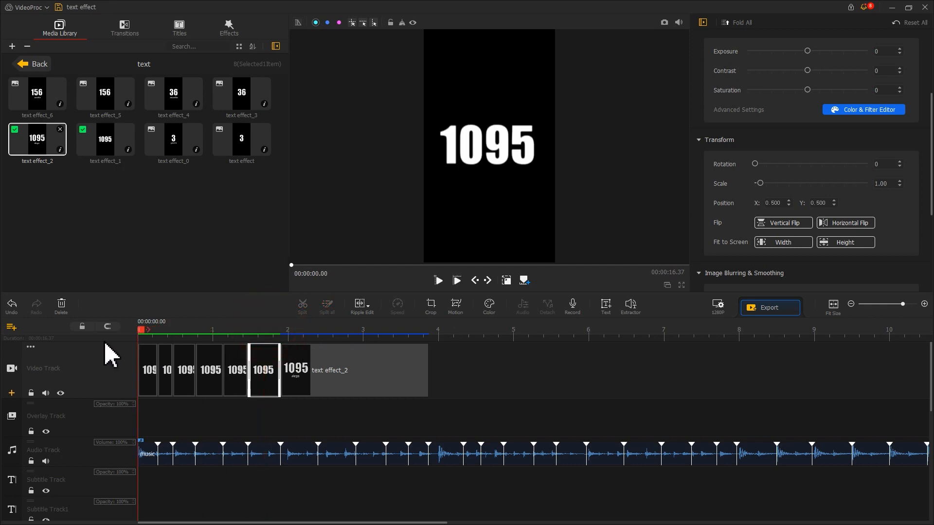
pyautogui.press('space')
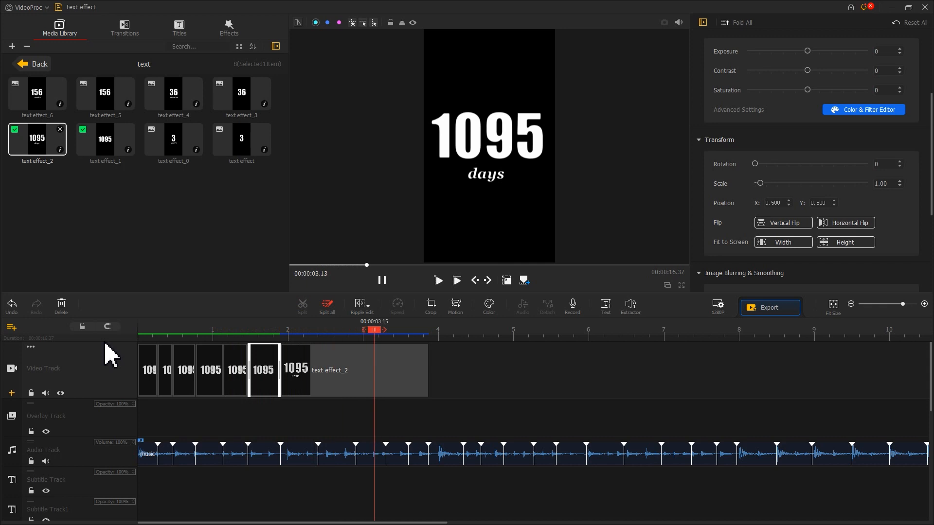
pyautogui.press('space')
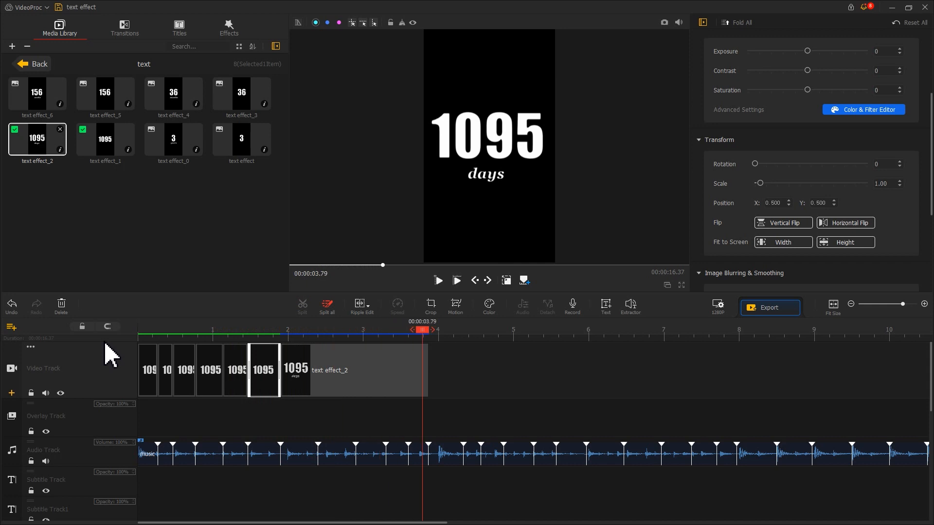
# Place text effect_5 after text effect_2, split it at the six music markers through 5.96 s, and delete the leftover piece
pyautogui.moveTo(104, 94); pyautogui.dragTo(590, 339)
pyautogui.click(304, 307)
pyautogui.click(303, 307)
pyautogui.click(303, 308)
pyautogui.click(302, 306)
pyautogui.click(302, 307)
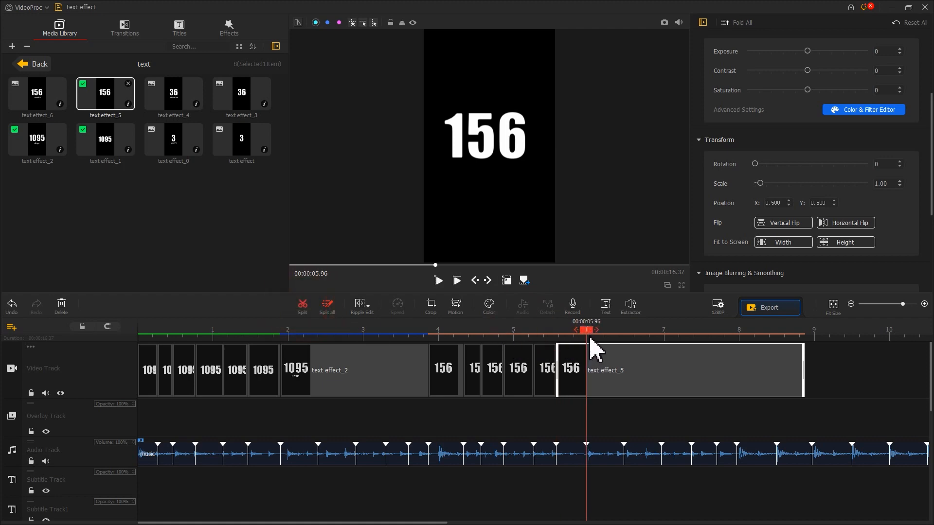
pyautogui.click(302, 305)
pyautogui.press('Delete')
# Add the text effect_6 picture to the video track right after the cut text effect_5 pieces
pyautogui.moveTo(36, 92); pyautogui.dragTo(115, 146)
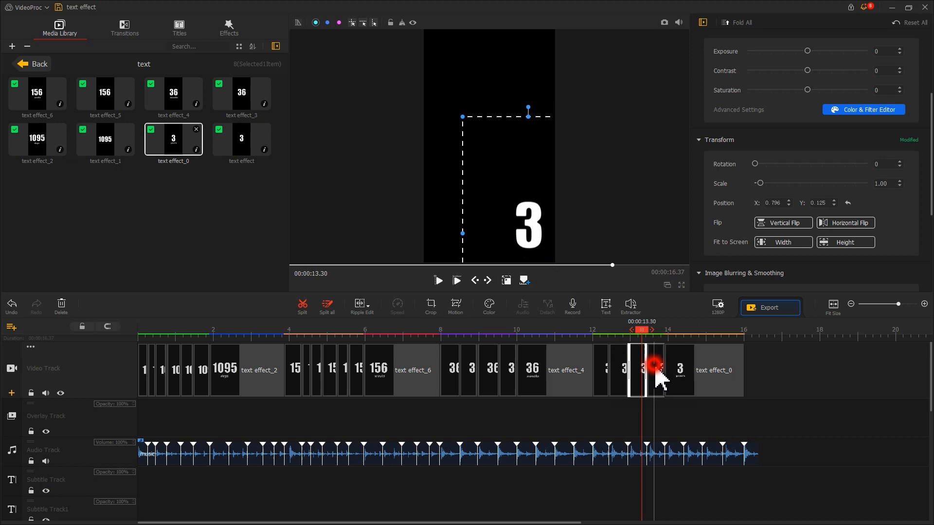
# Play the assembled text effect sequence from the beginning of the timeline
pyautogui.click(655, 372)
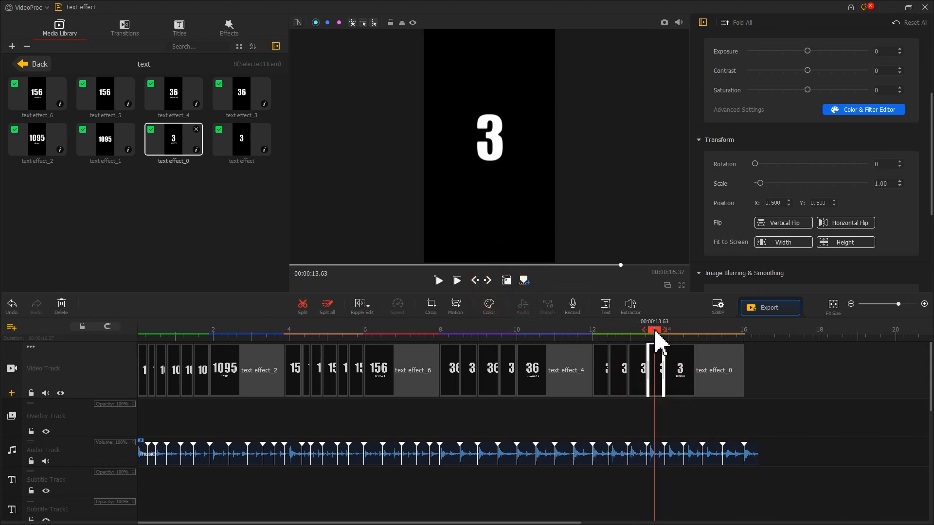
pyautogui.moveTo(656, 338); pyautogui.dragTo(121, 354)
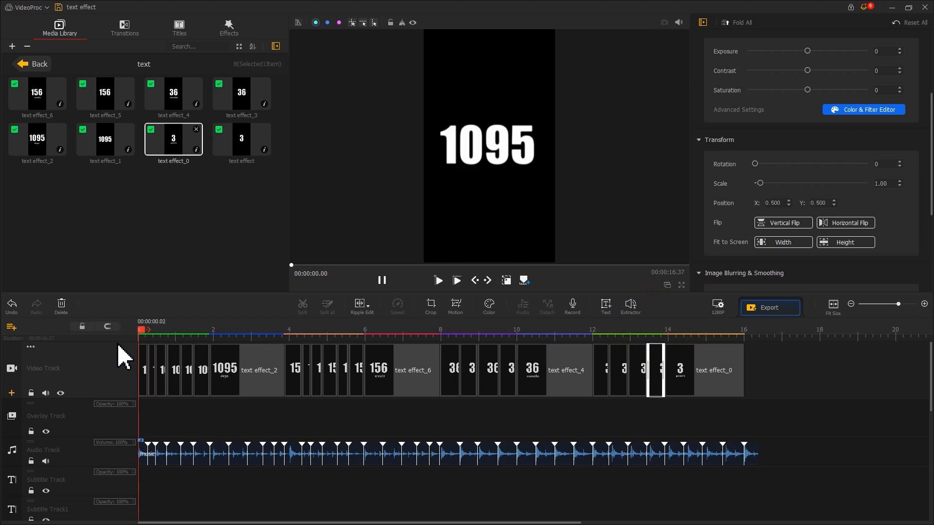